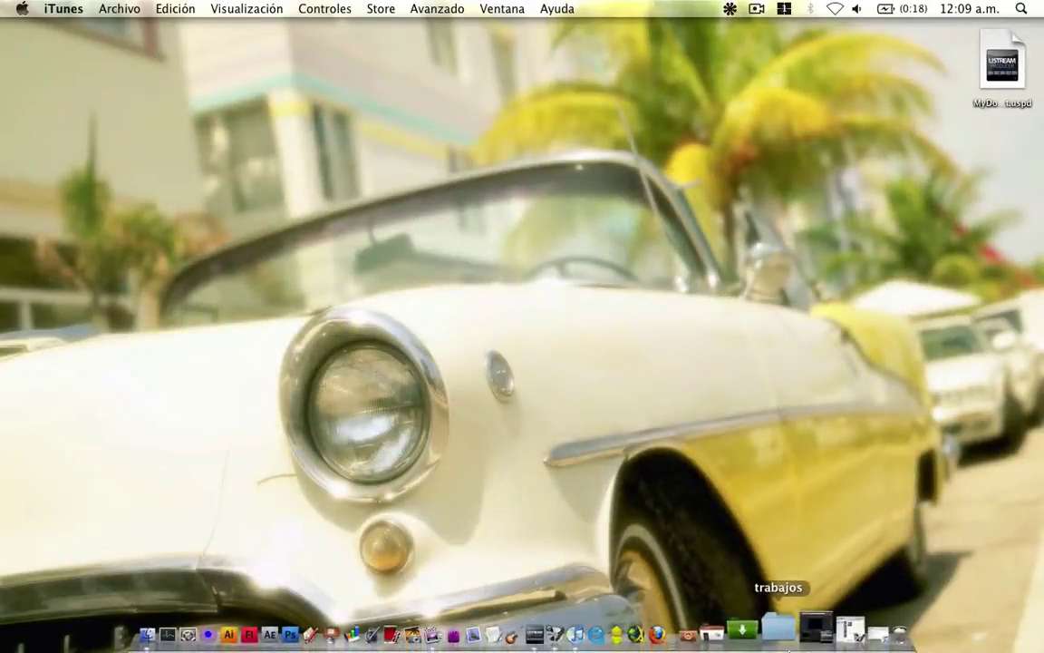
- Restore the minimized Ustream Producer, Audio Hijack Pro and iTunes windows
left_click(801, 639)
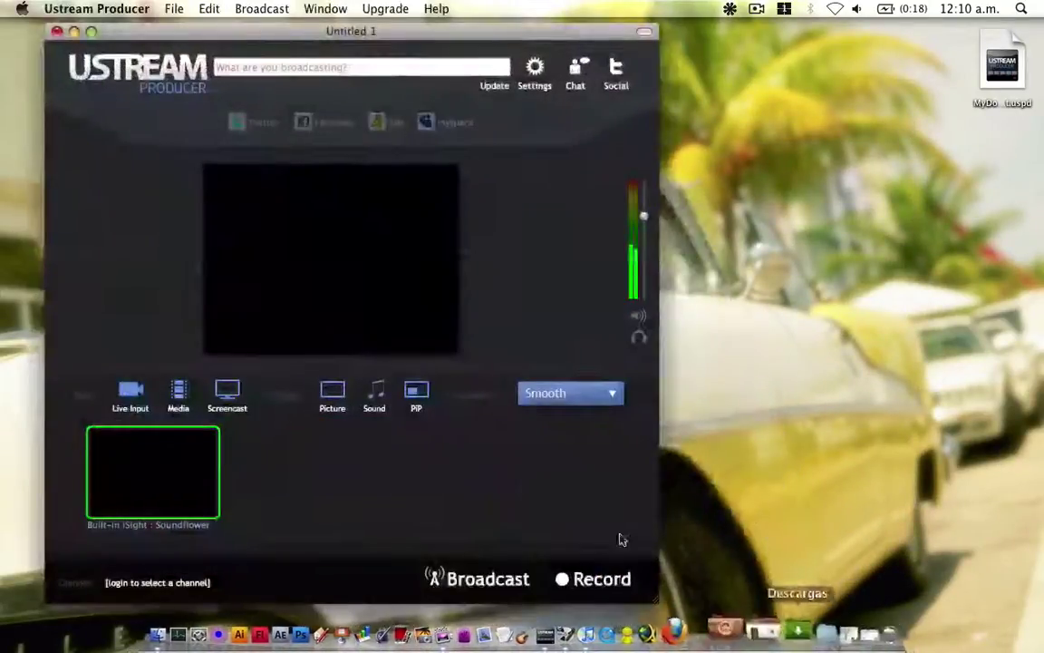
left_click(361, 465)
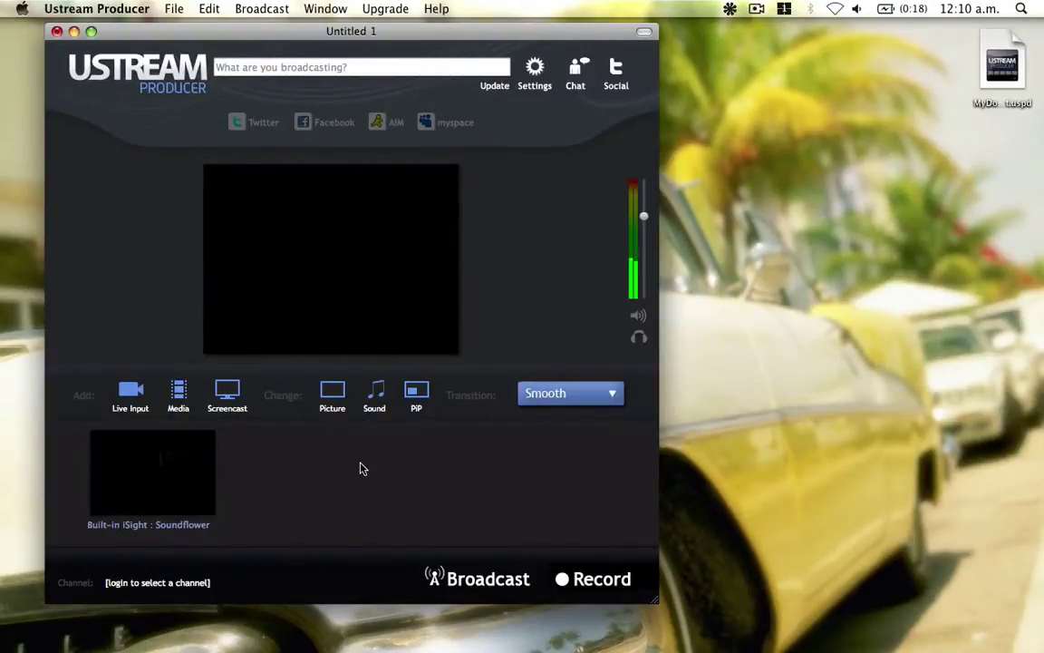
mouse_move(665, 641)
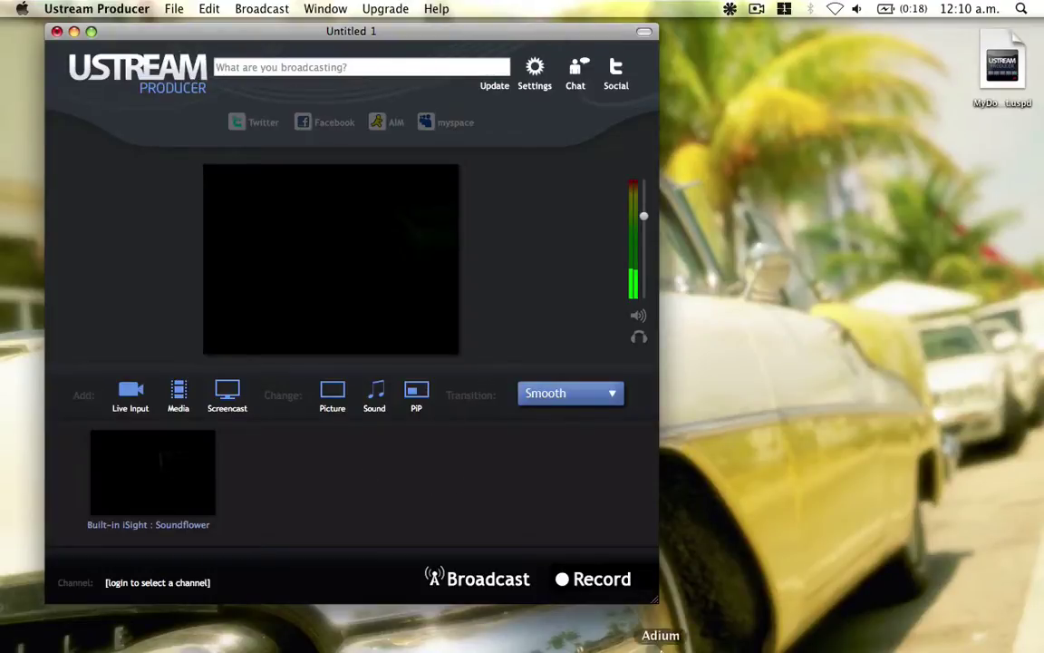
left_click(809, 630)
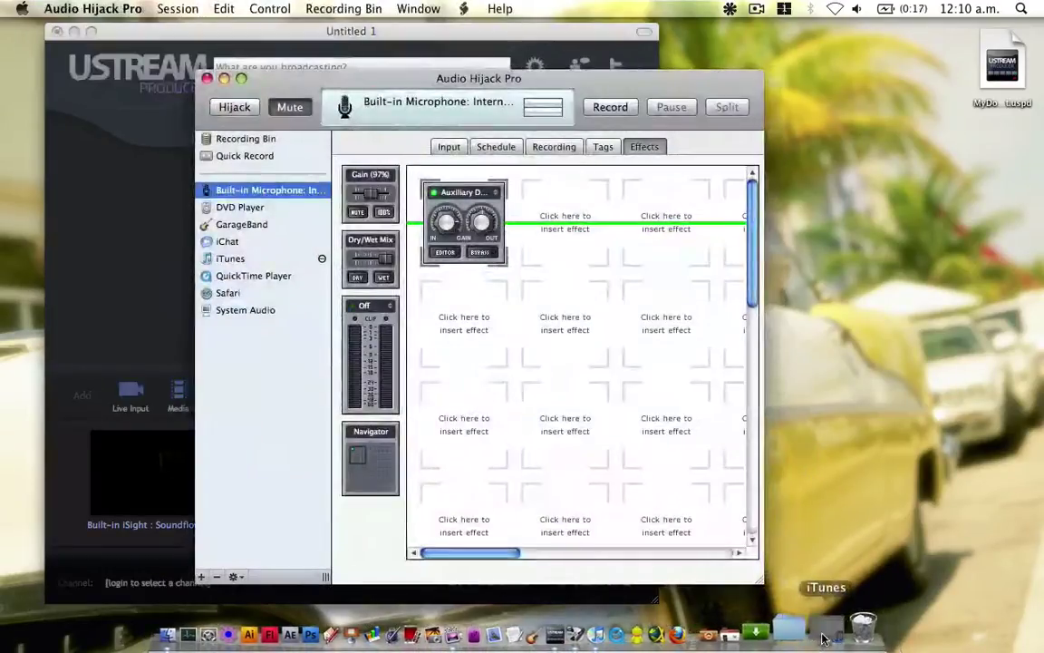
left_click(836, 635)
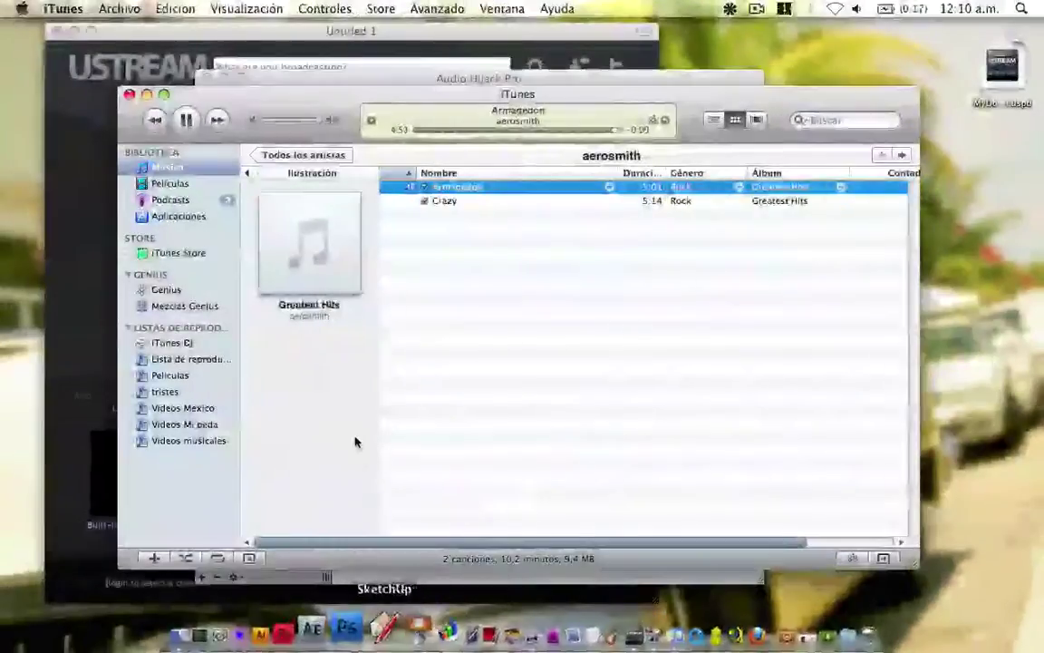
- Spread out the iTunes and Audio Hijack Pro windows, and bring Ustream Producer to the front
left_click_drag(464, 91, 510, 158)
left_click(520, 90)
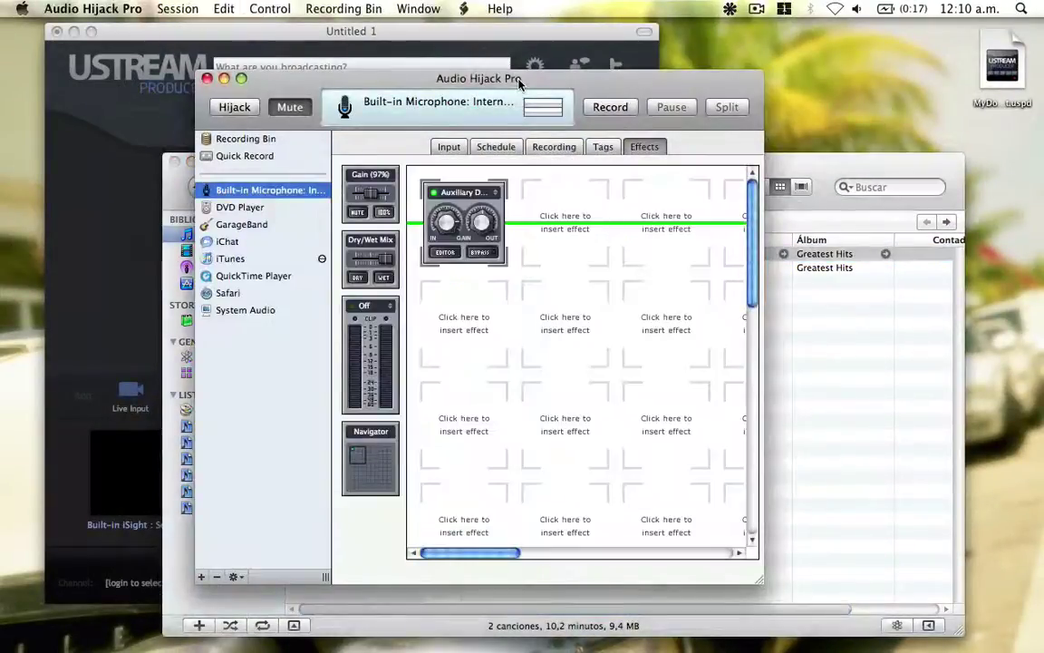
left_click_drag(563, 88, 671, 102)
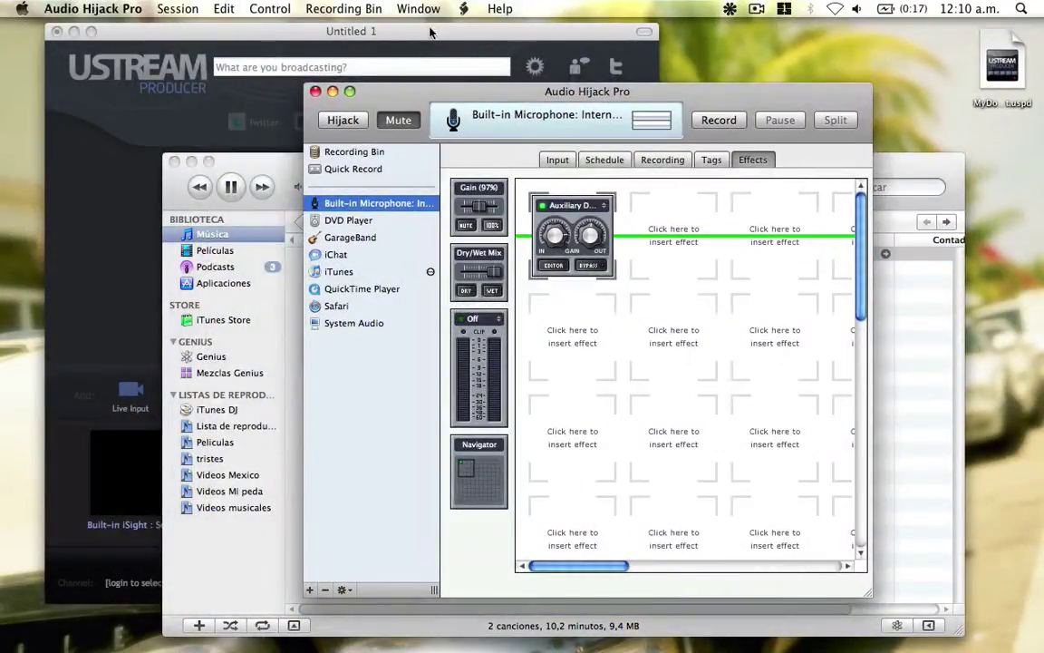
left_click(431, 32)
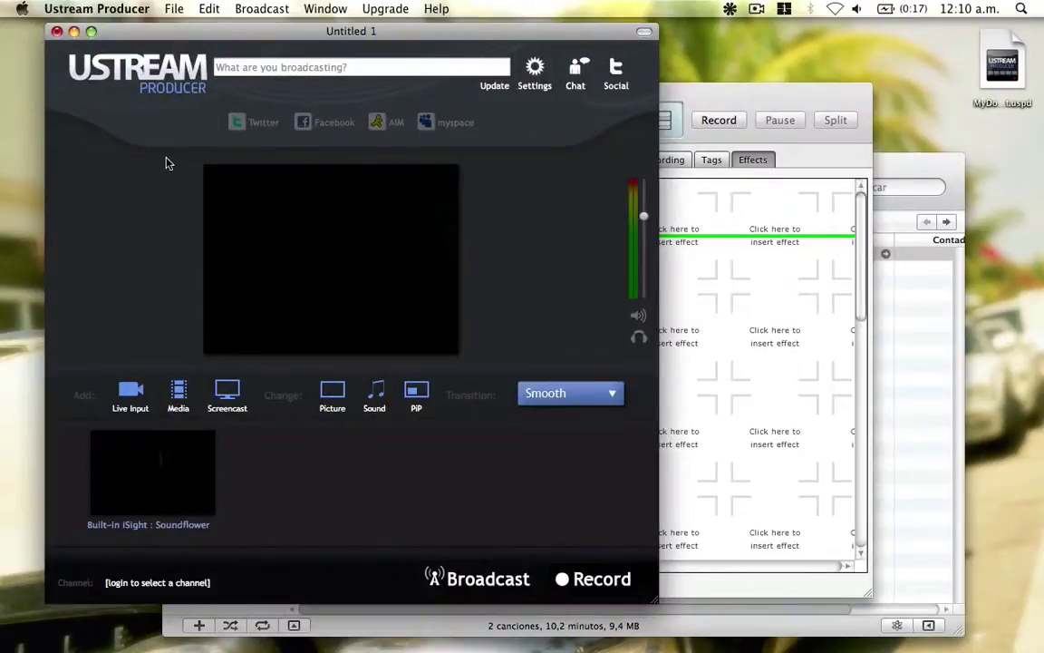
- Launch Soundflowerbed
mouse_move(278, 644)
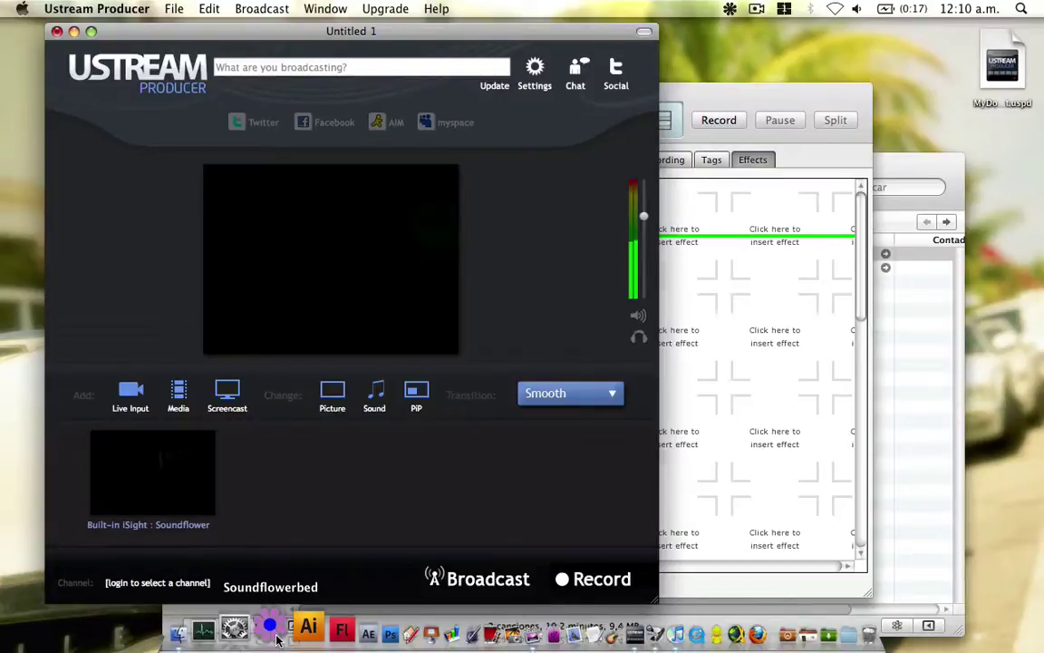
left_click(276, 637)
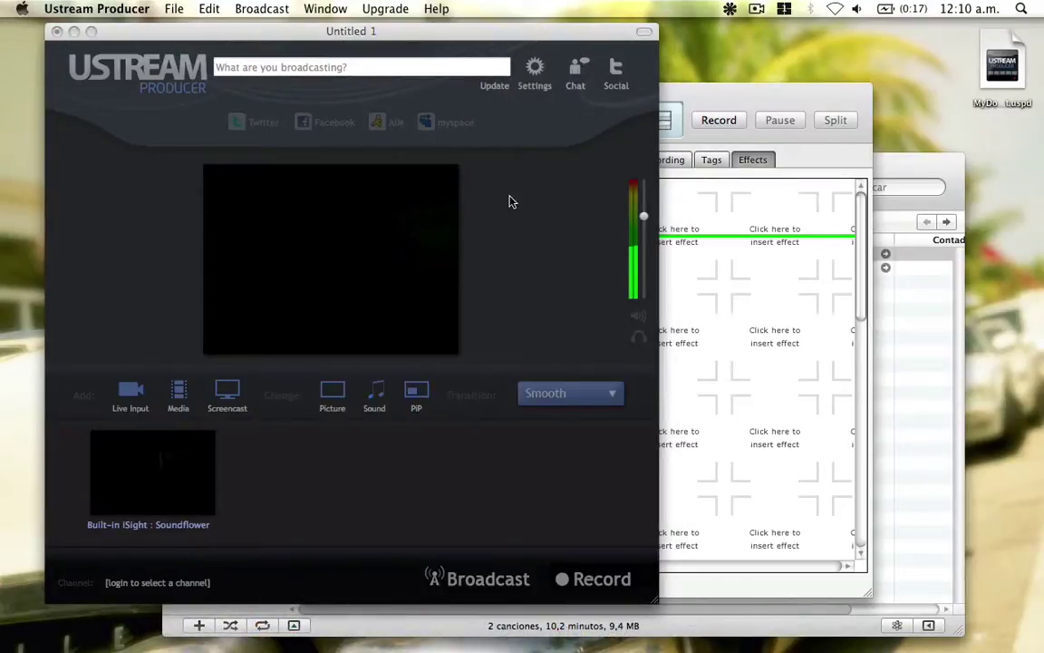
- Cascade the Ustream Producer, Audio Hijack Pro and iTunes windows so that each title bar stays visible, with iTunes in front
left_click_drag(391, 41, 432, 33)
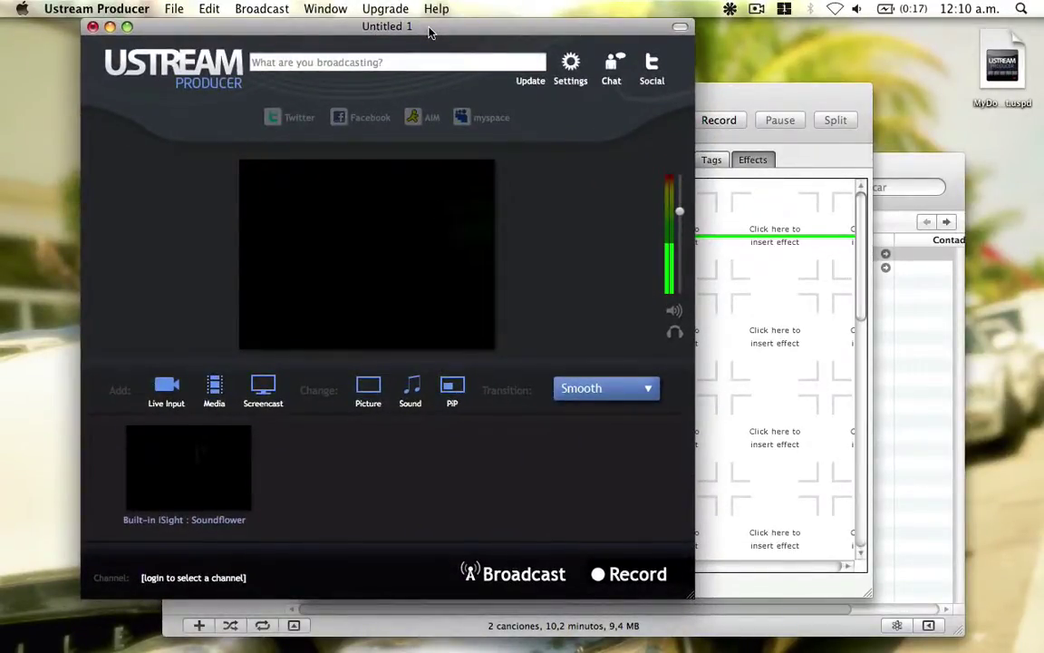
mouse_move(432, 33)
left_mouse_down()
mouse_move(409, 36)
mouse_move(415, 26)
left_mouse_up()
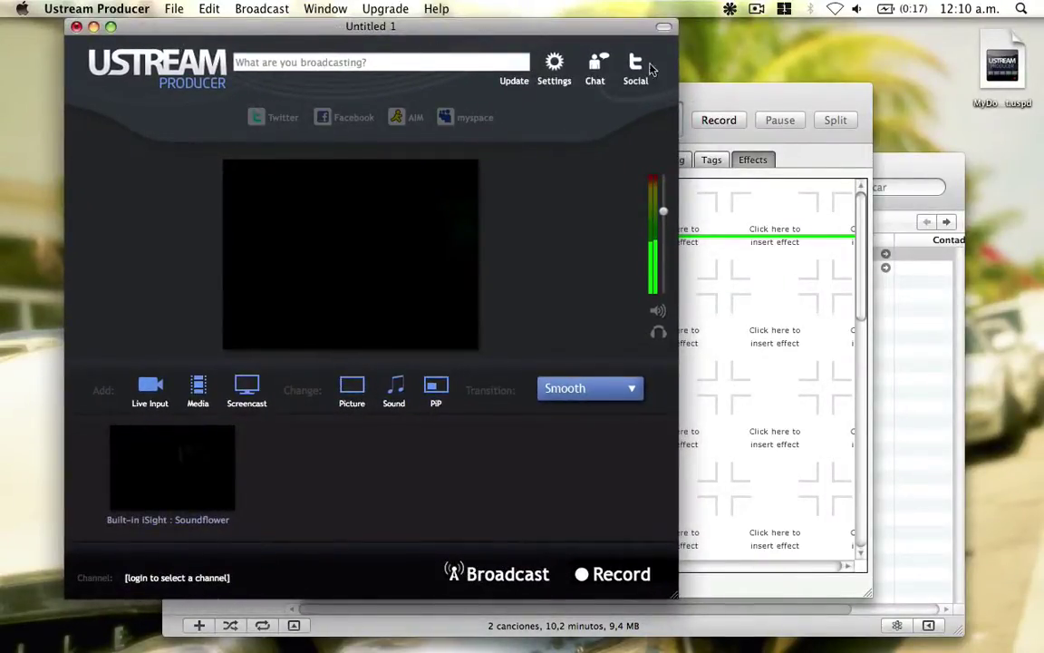
left_click(694, 92)
left_click_drag(698, 95, 569, 50)
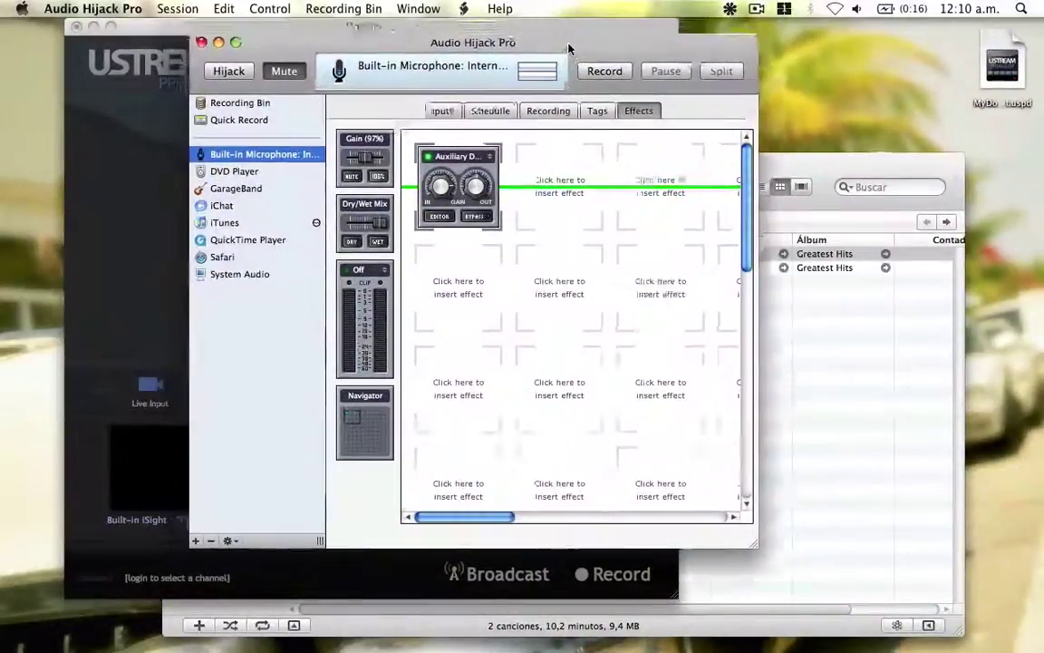
left_click(774, 161)
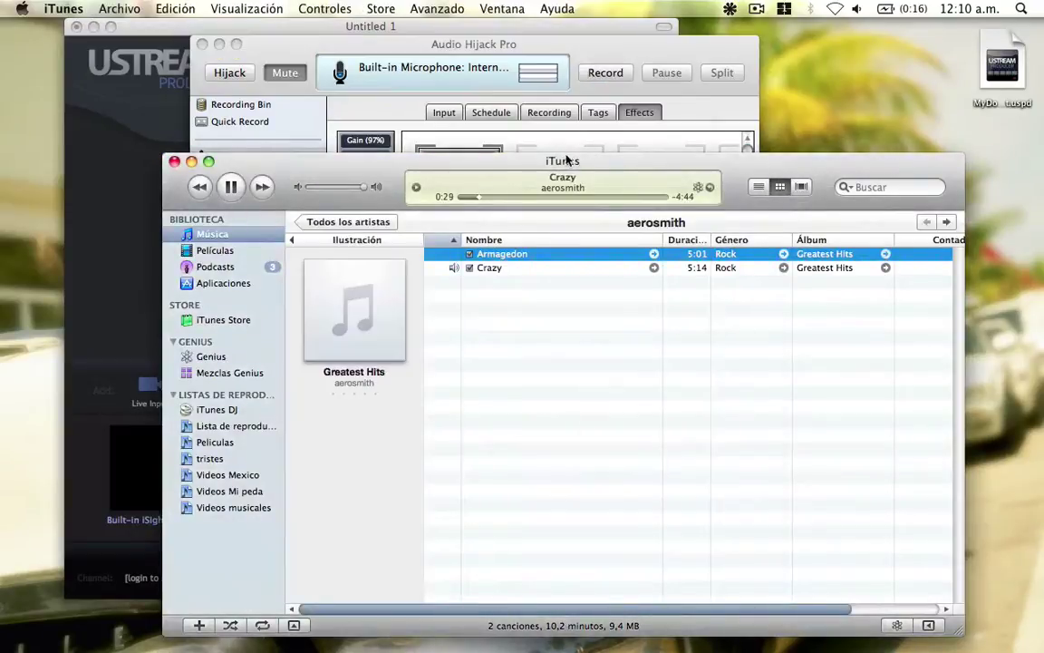
left_click_drag(569, 156, 557, 82)
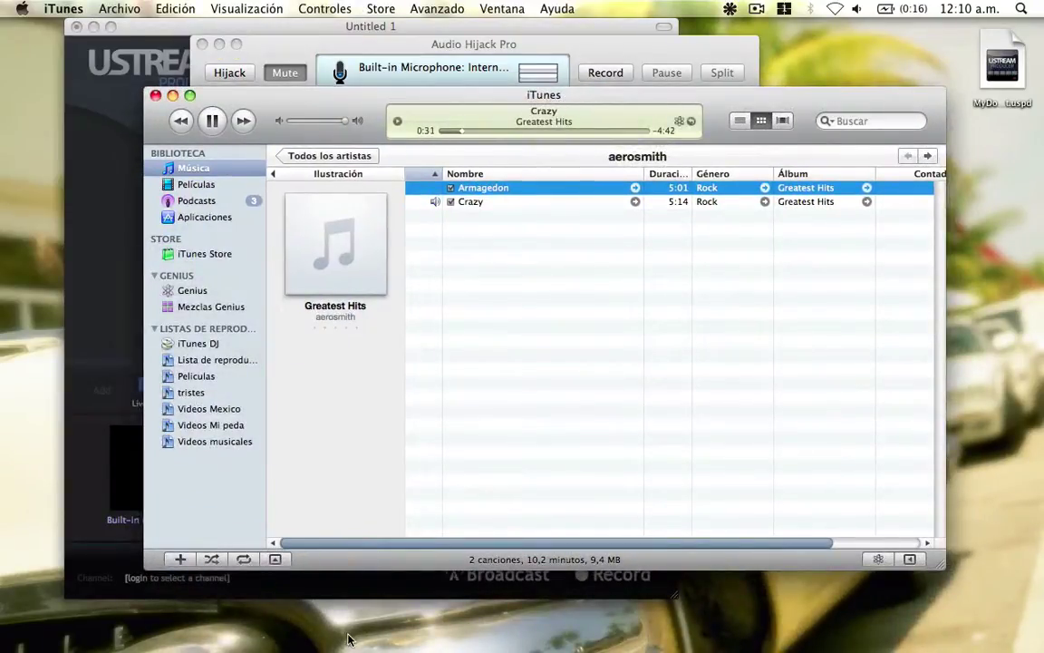
- Minimize the iTunes window and shift the Audio Hijack Pro window slightly over Ustream Producer
mouse_move(313, 634)
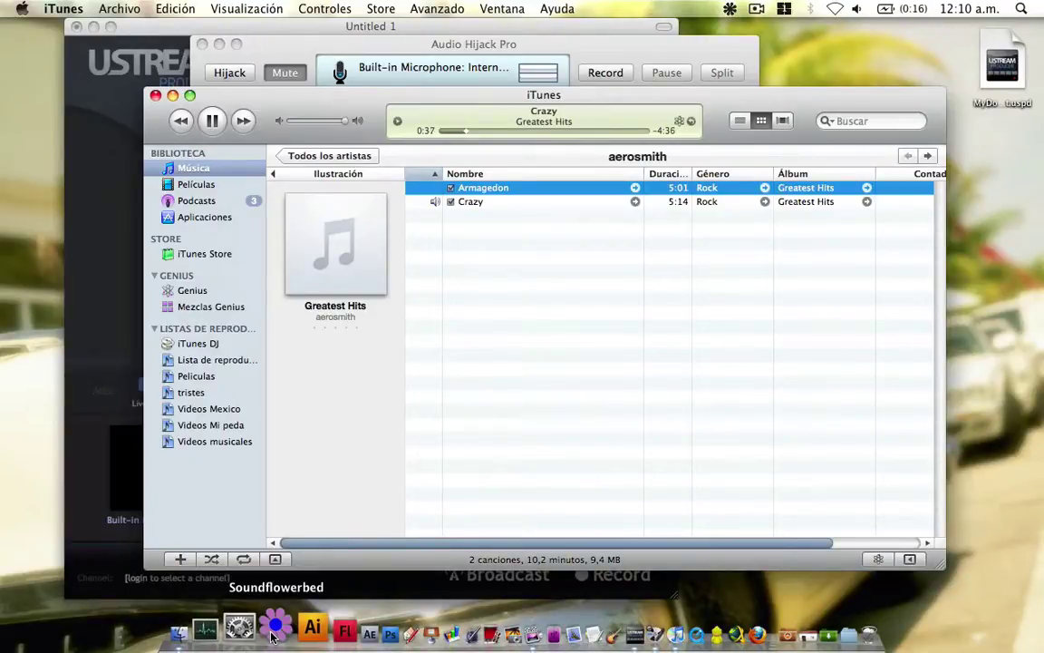
left_click(299, 85)
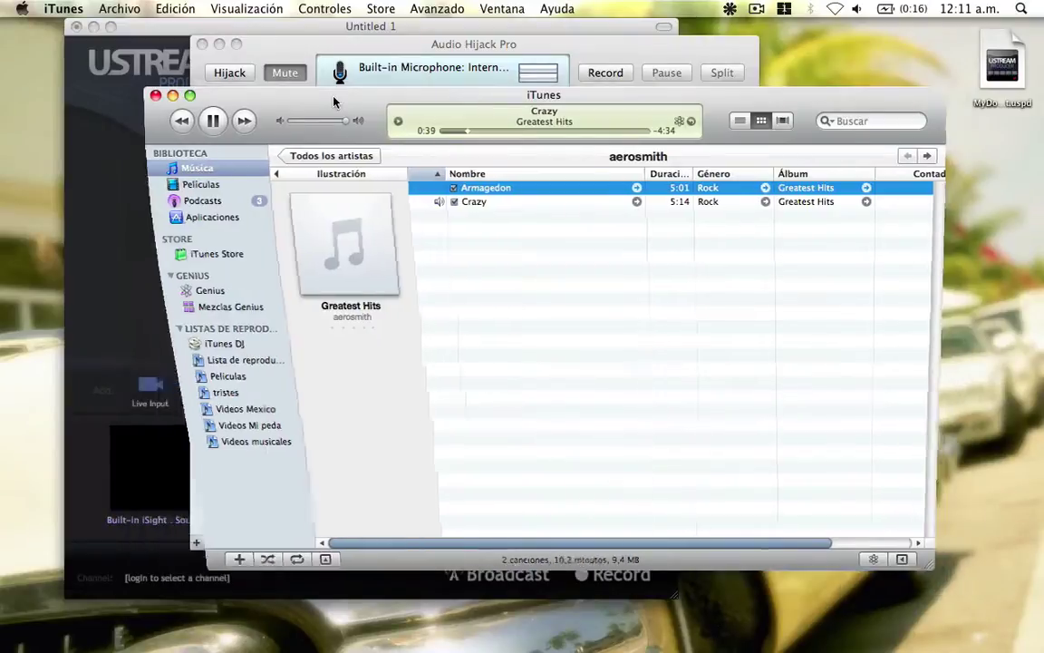
left_click_drag(283, 43, 335, 53)
- Open Soundflowerbed and examine its Soundflower (2ch) buffer size and channel routing options, then return to Audio Hijack Pro
mouse_move(266, 639)
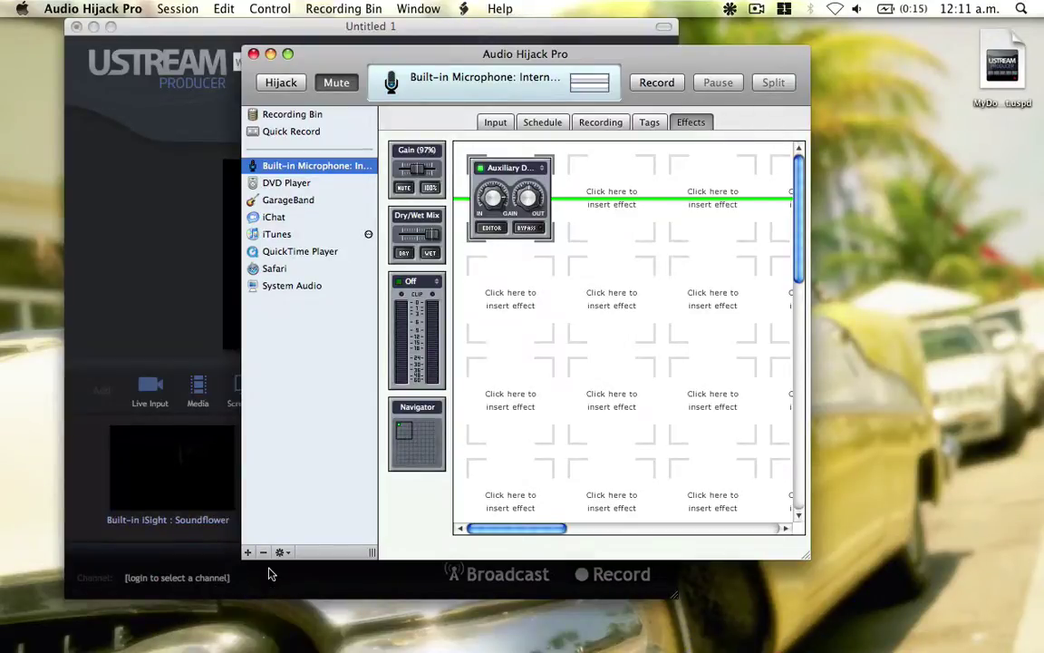
left_click(264, 637)
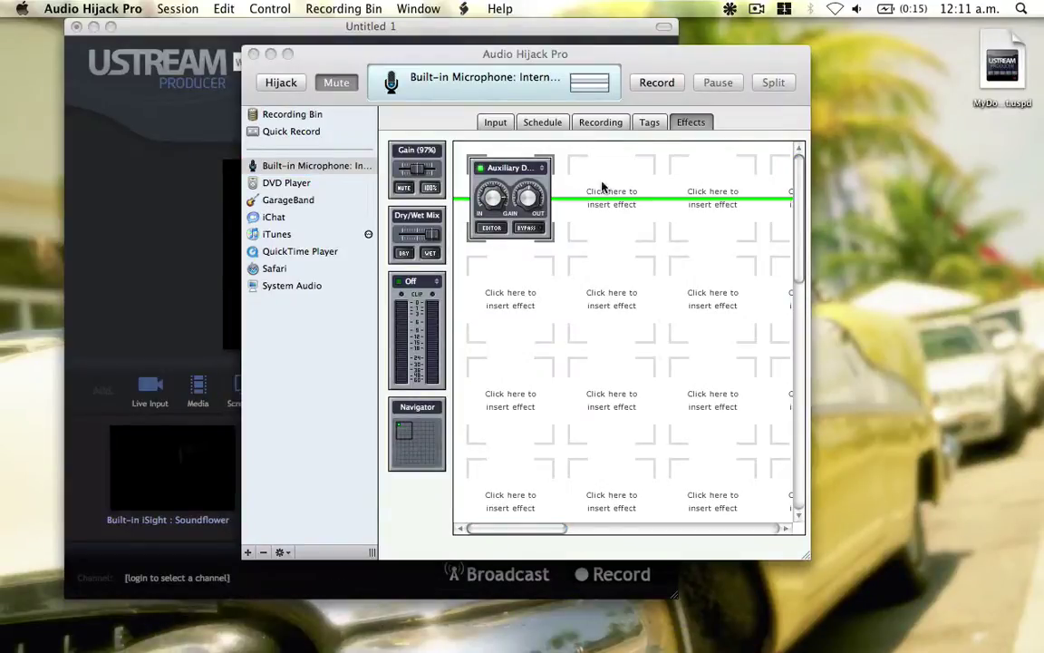
left_click(730, 9)
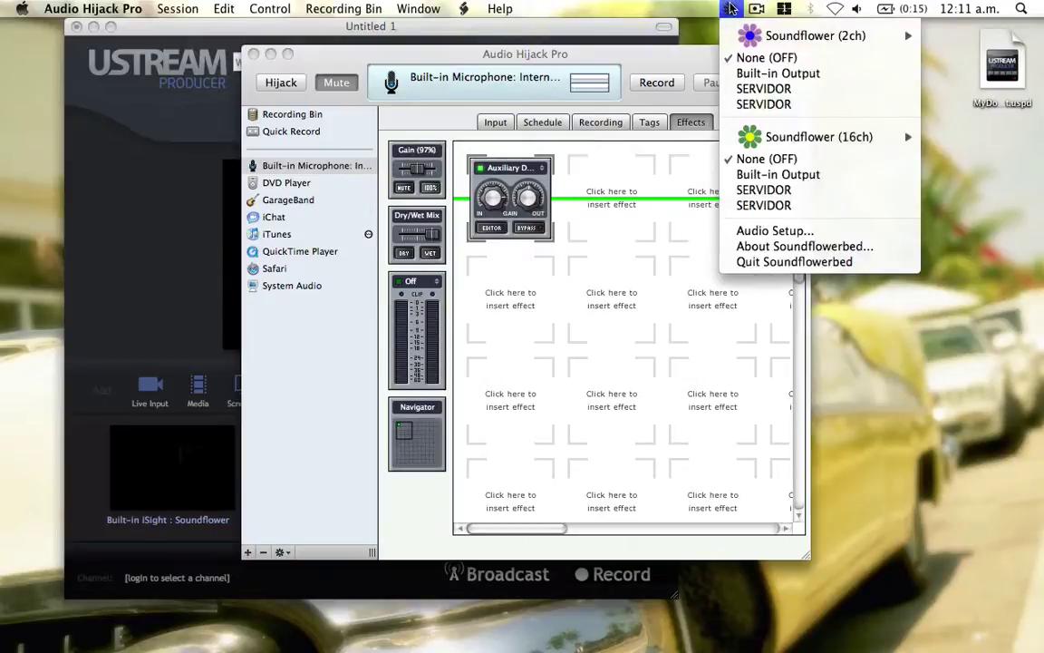
mouse_move(752, 34)
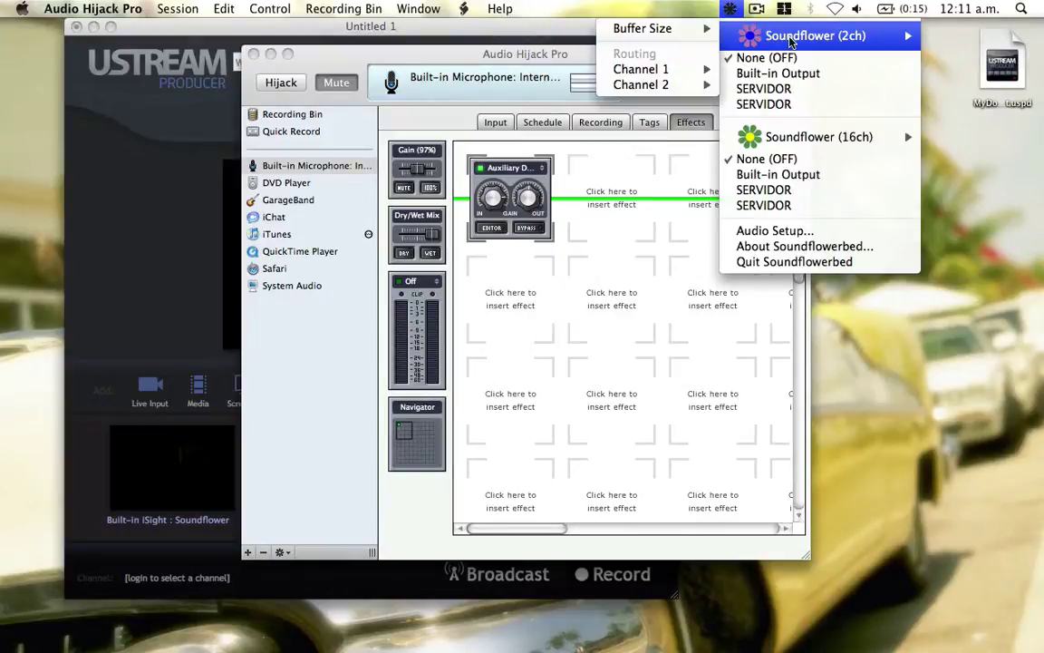
left_click(581, 56)
left_click(581, 57)
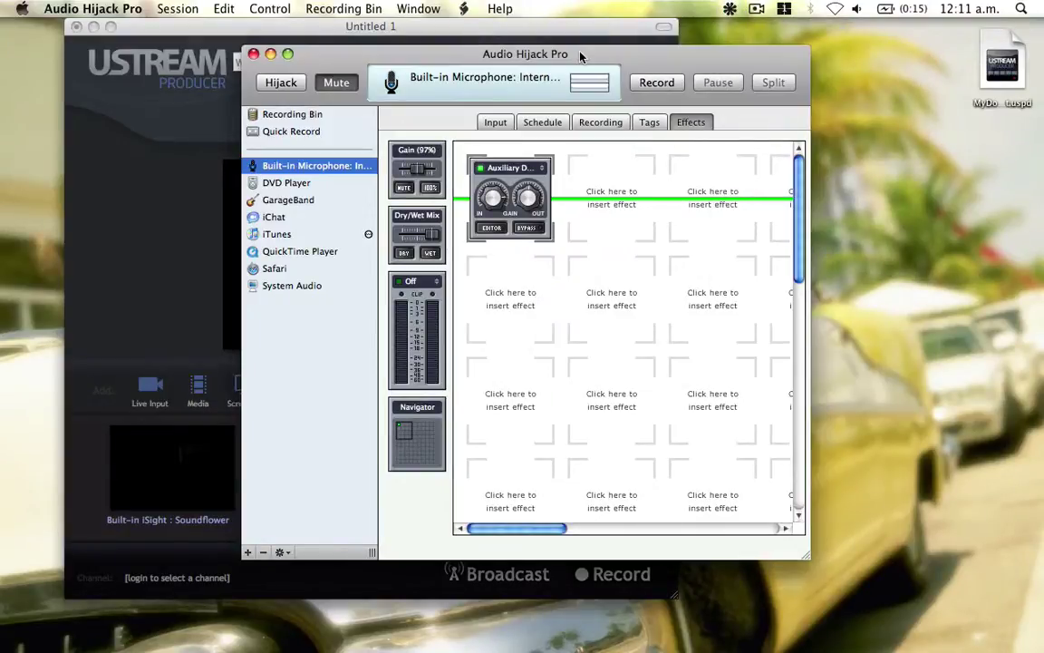
left_click_drag(581, 56, 608, 60)
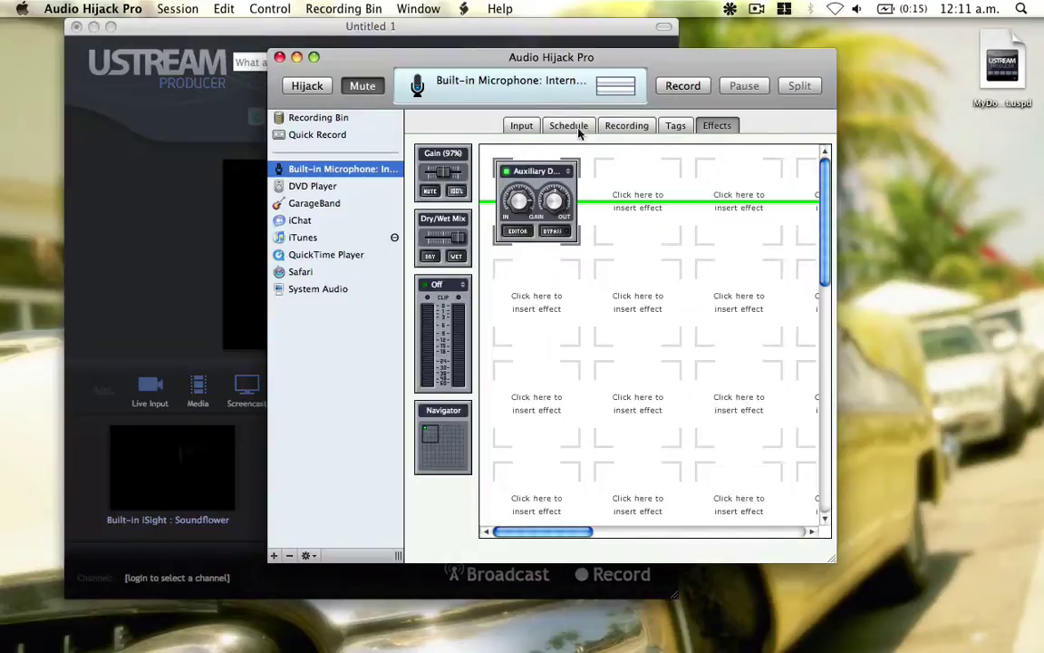
left_click(126, 200)
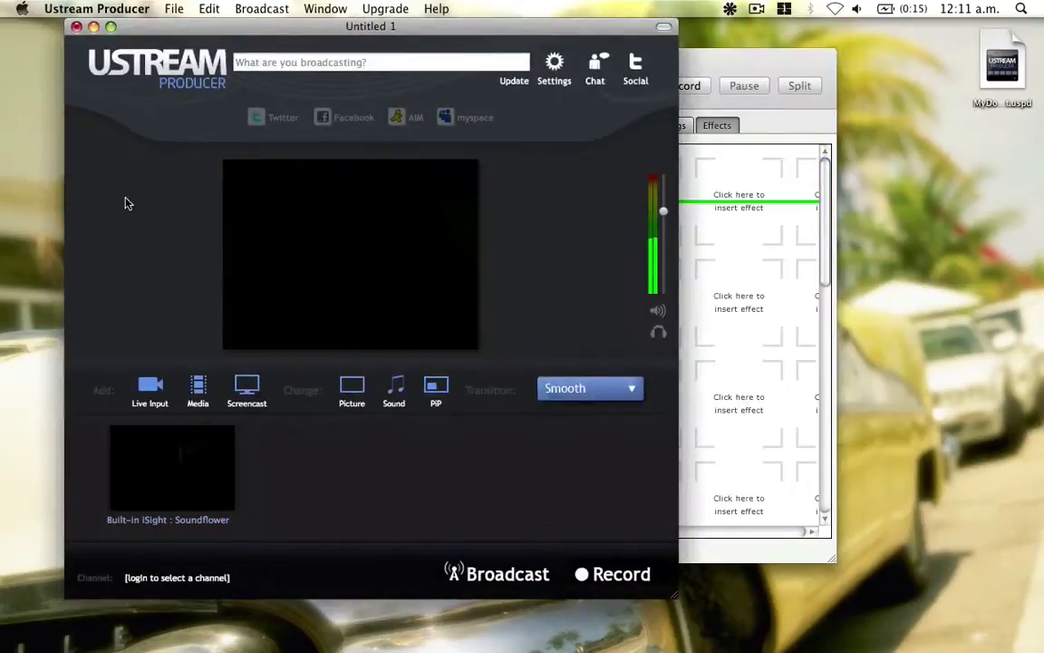
left_click(684, 61)
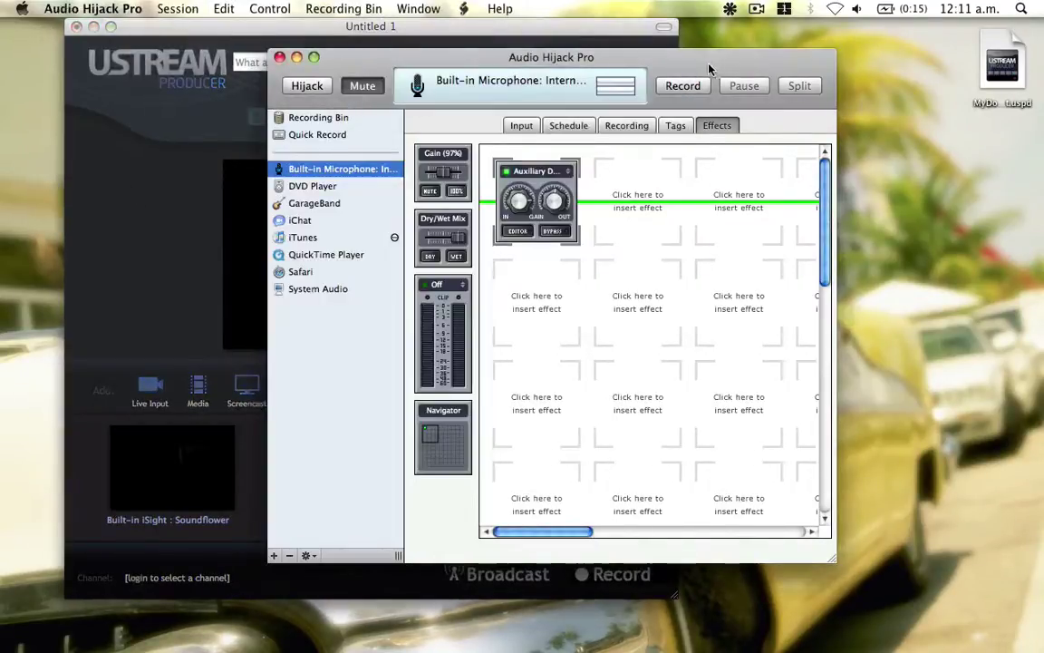
mouse_move(445, 57)
left_mouse_down()
mouse_move(481, 52)
mouse_move(431, 59)
left_mouse_up()
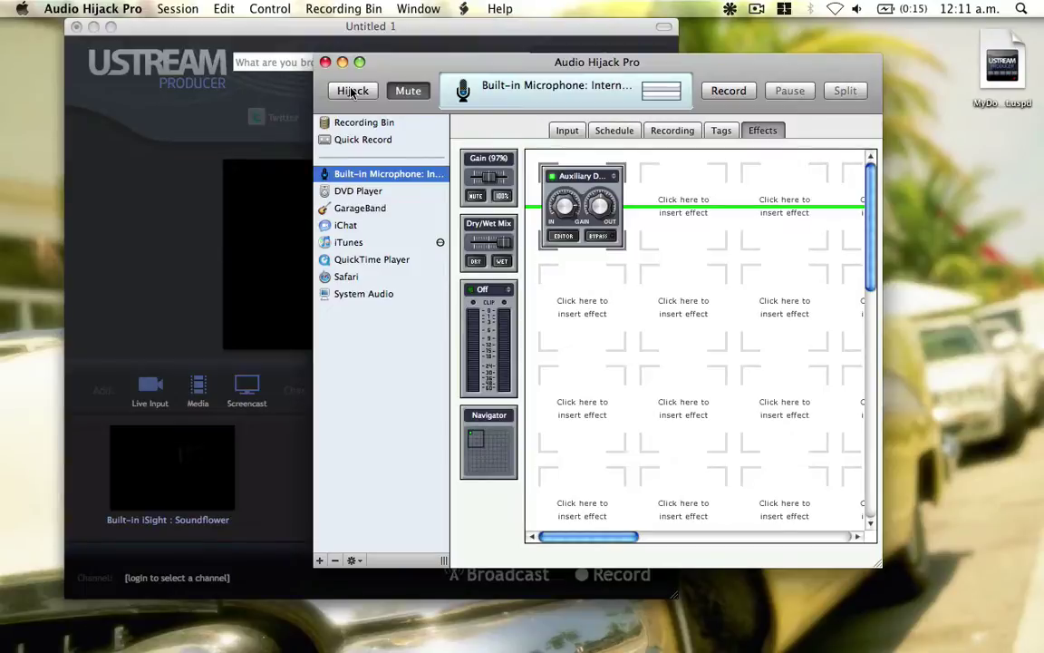
- Stop hijacking the iTunes session in Audio Hijack Pro and reposition its window
left_click(371, 240)
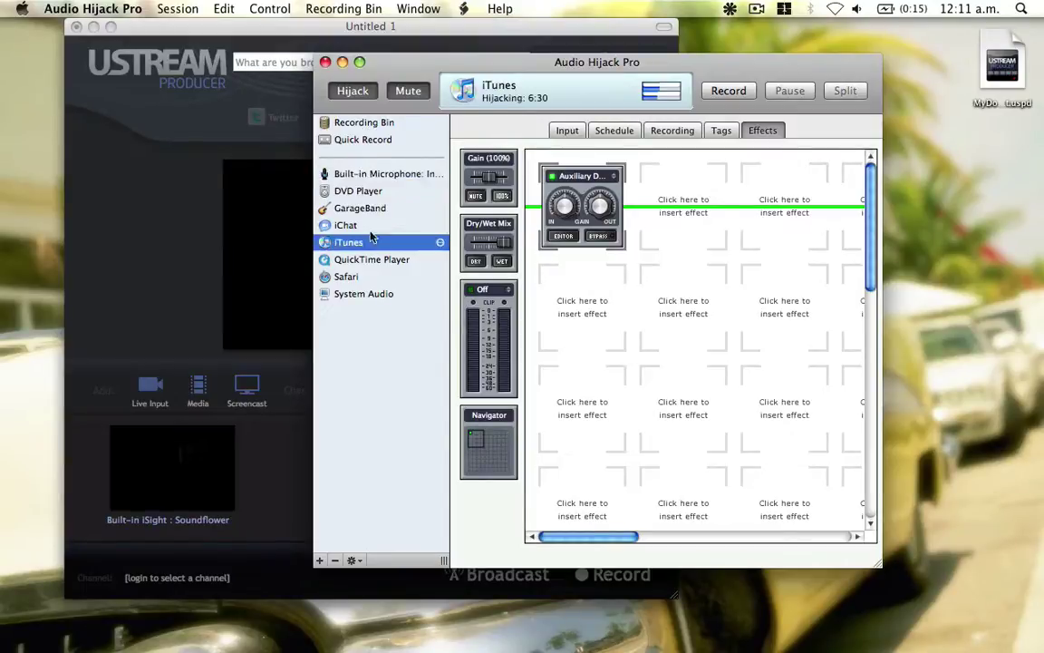
left_click(352, 90)
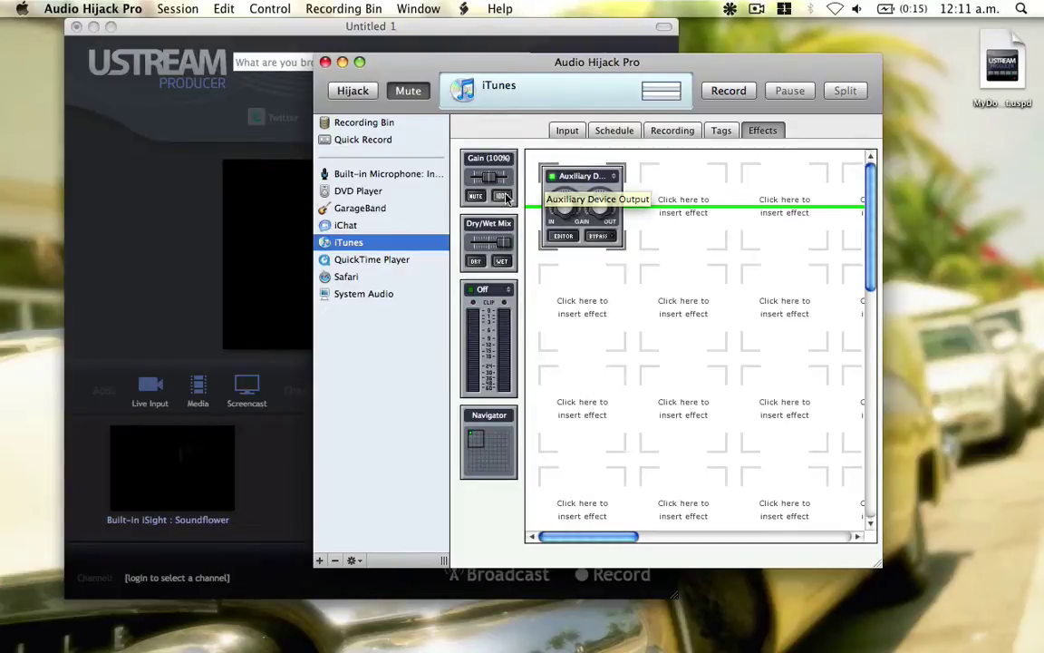
left_click_drag(468, 80, 420, 87)
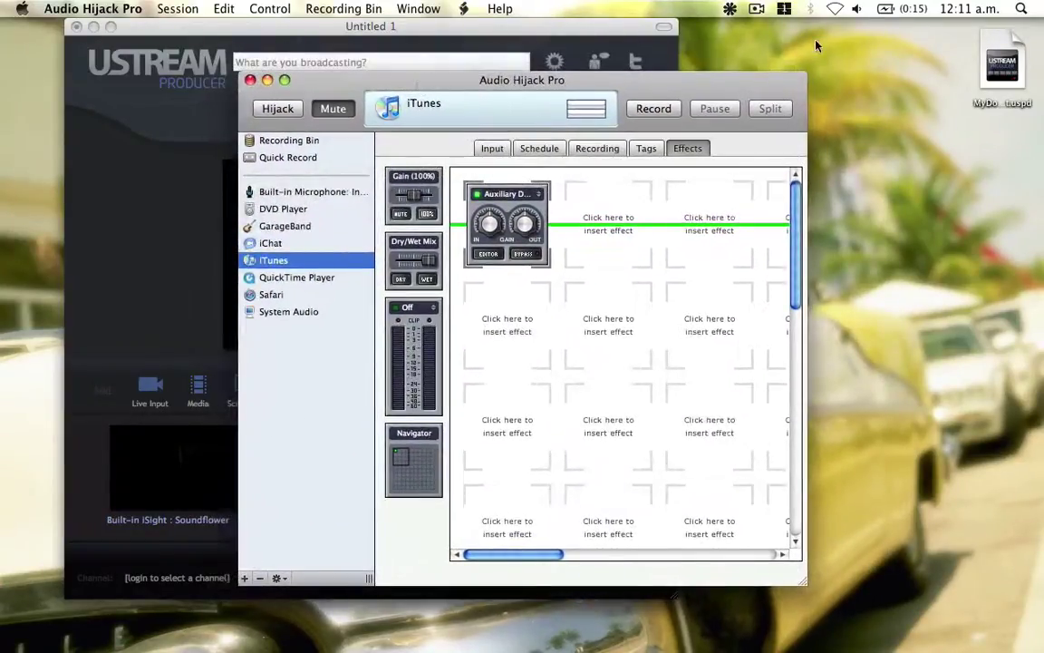
- Check Soundflowerbed's output devices for the 2ch and 16ch channels, leaving the selection as it is
left_click(729, 10)
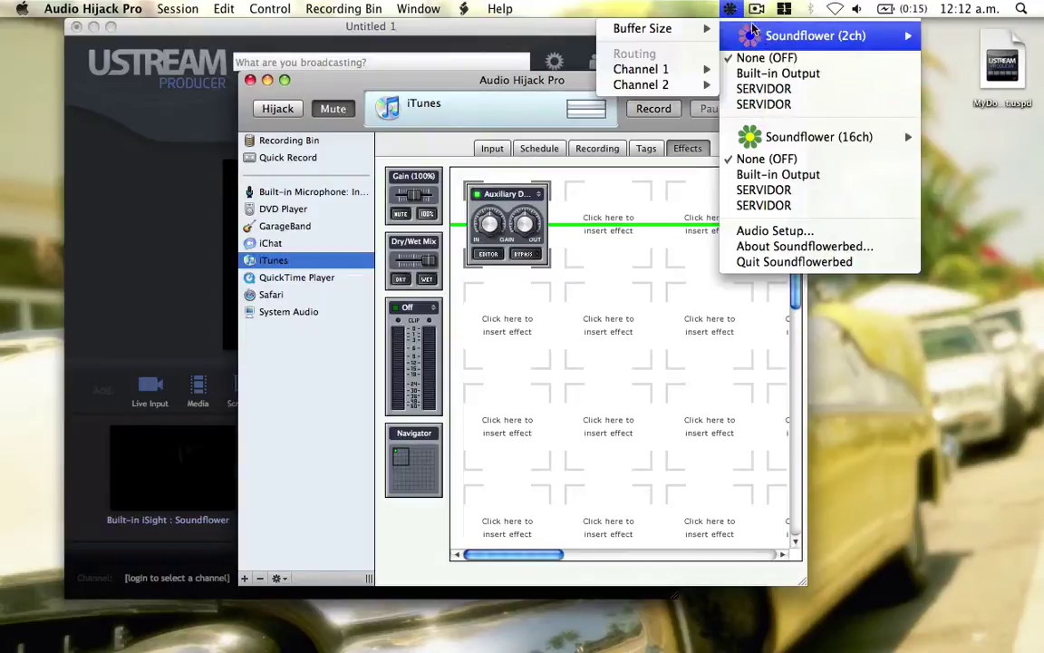
left_click(670, 16)
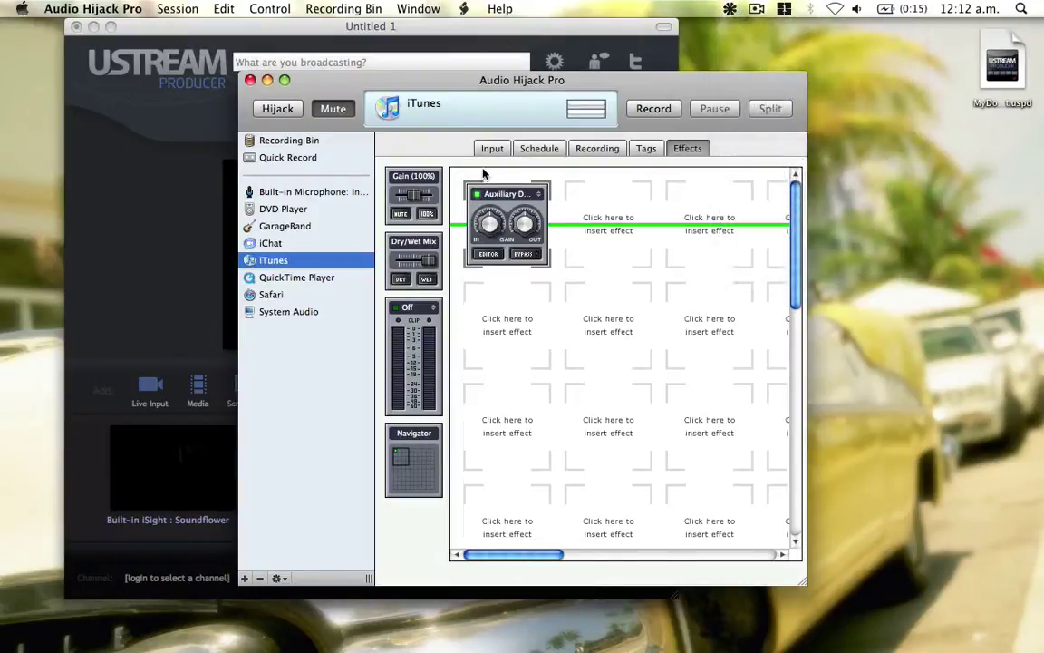
- Delete the Auxiliary Device Output effect from the iTunes session
left_click(272, 277)
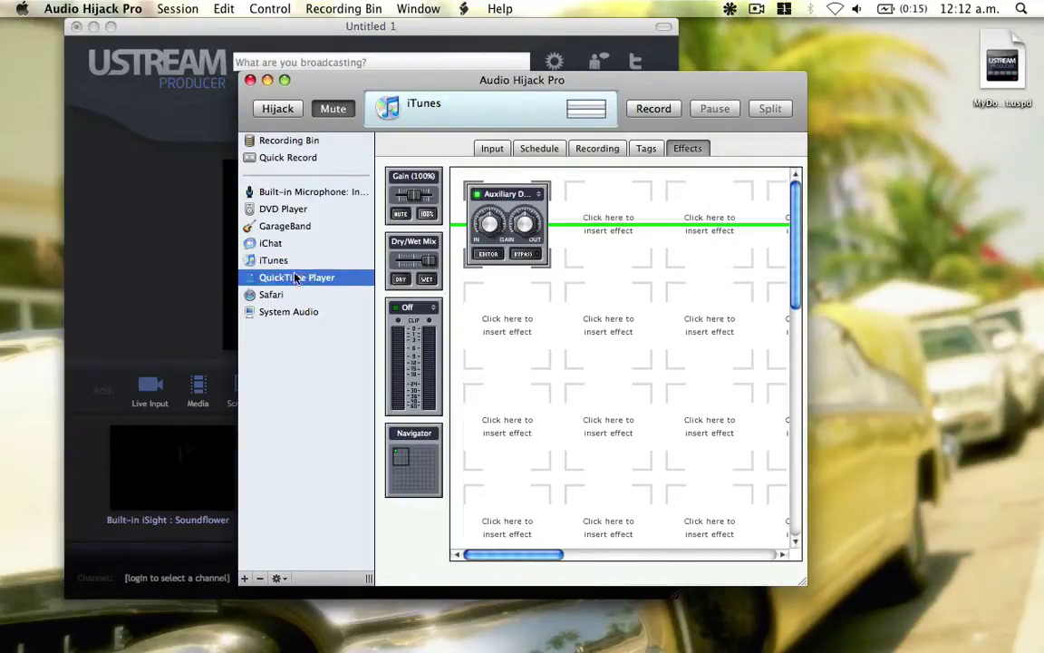
left_click(281, 260)
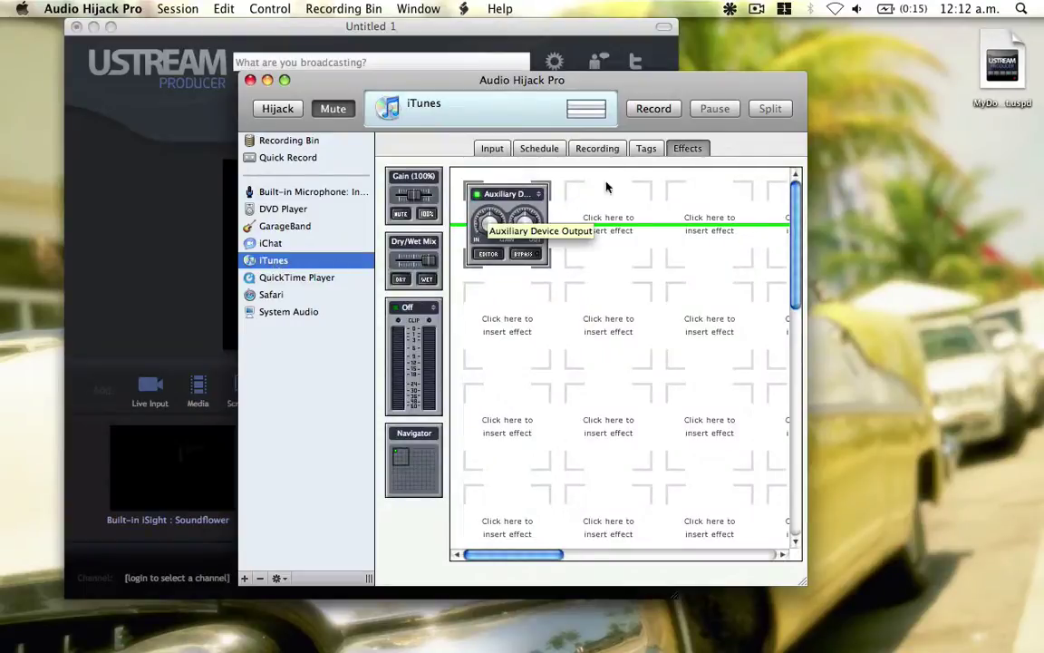
left_click(529, 193)
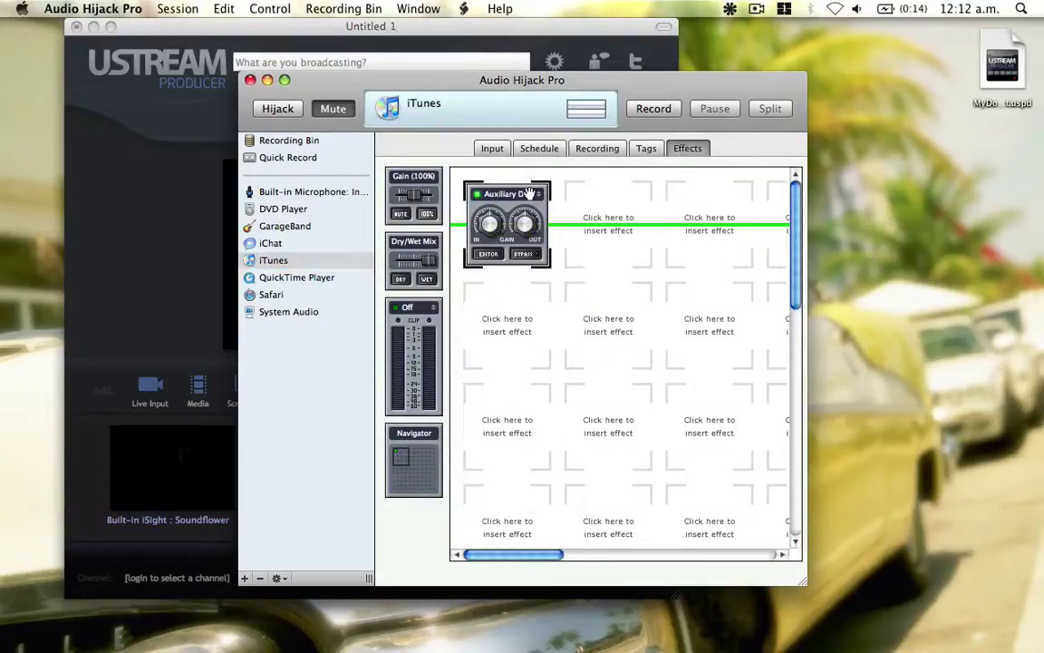
key("Delete")
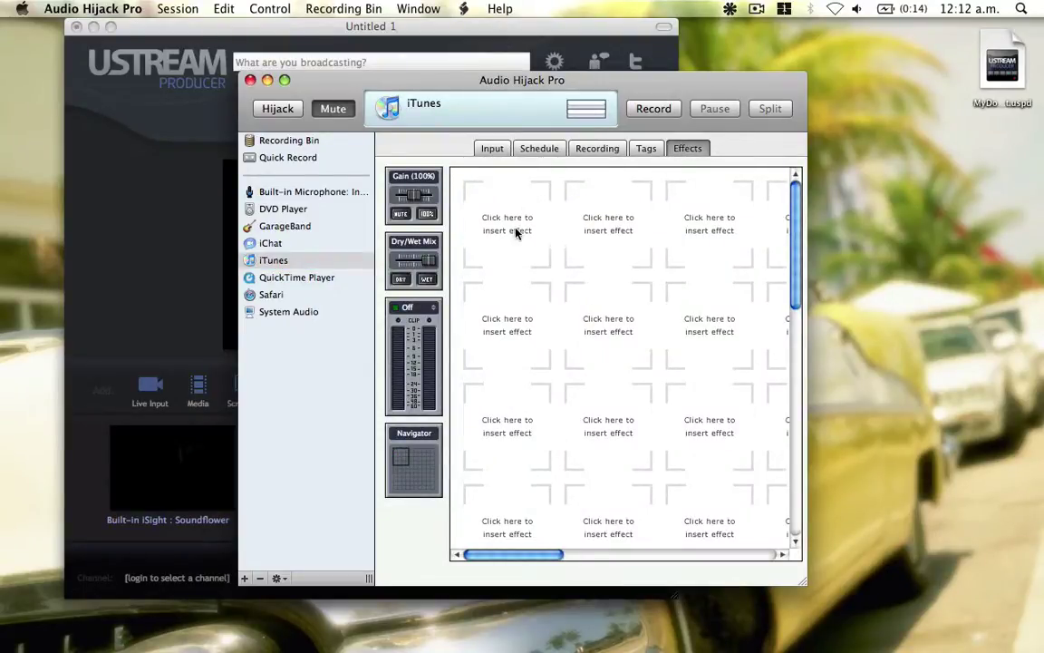
- Insert the 4FX Auxiliary Device Output effect into the first effect slot of the iTunes session
left_click(510, 224)
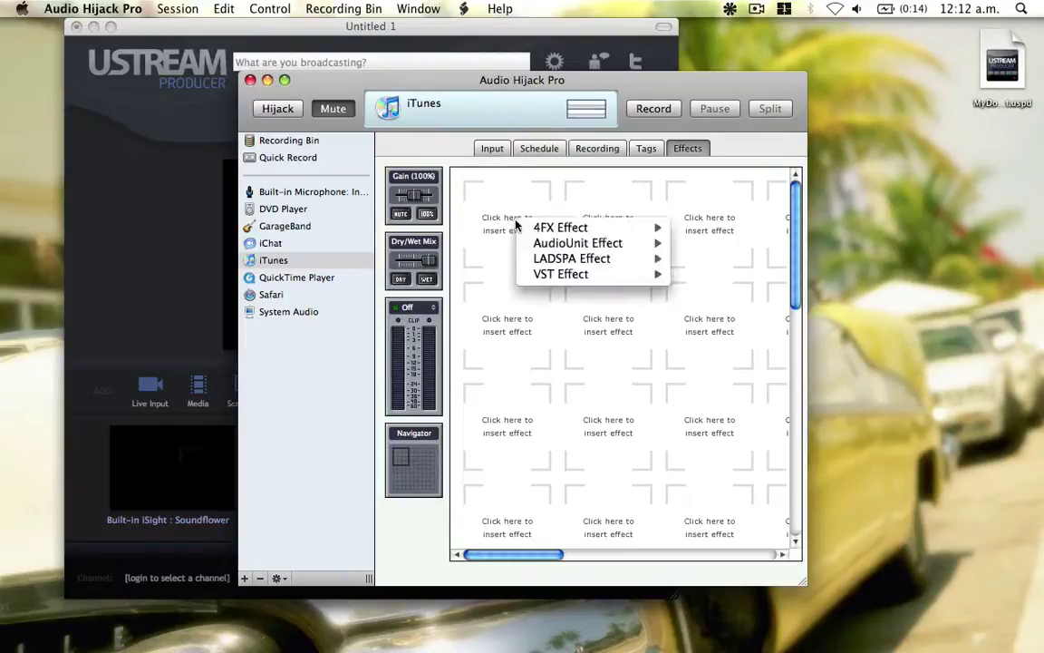
mouse_move(558, 232)
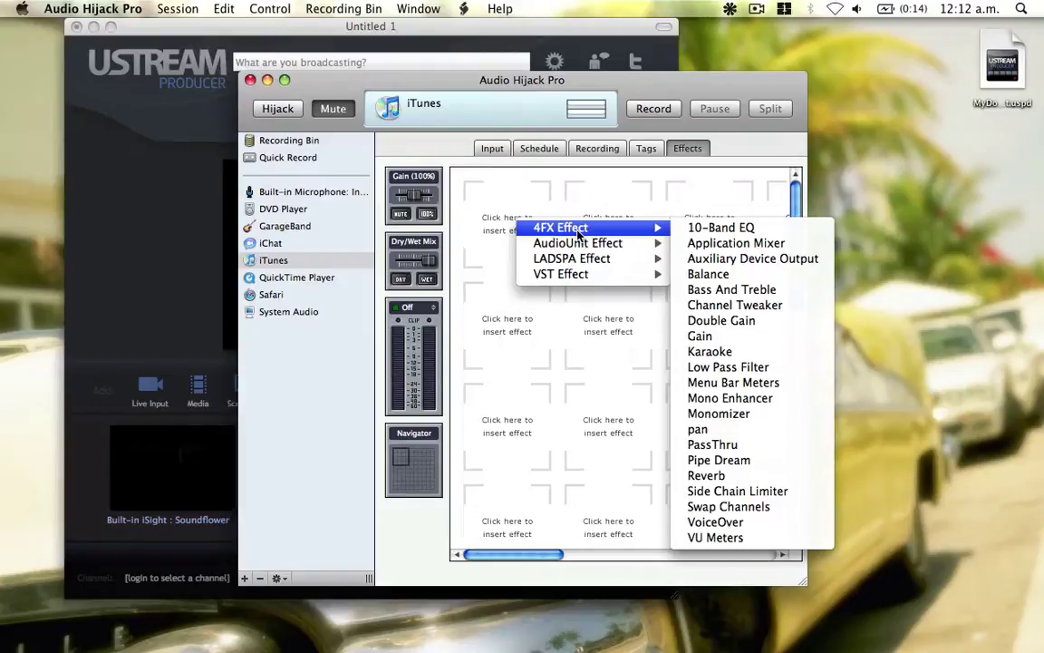
left_click(742, 260)
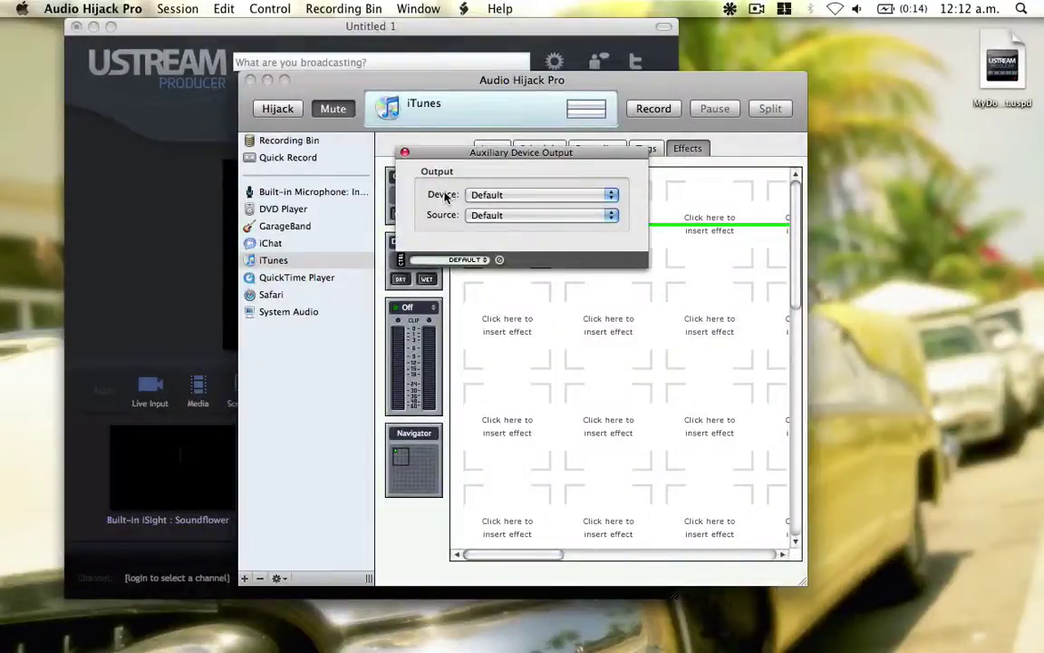
- Set the Auxiliary Device Output effect's device to Soundflower (2ch) with the Default source, and close its editor
left_click(508, 199)
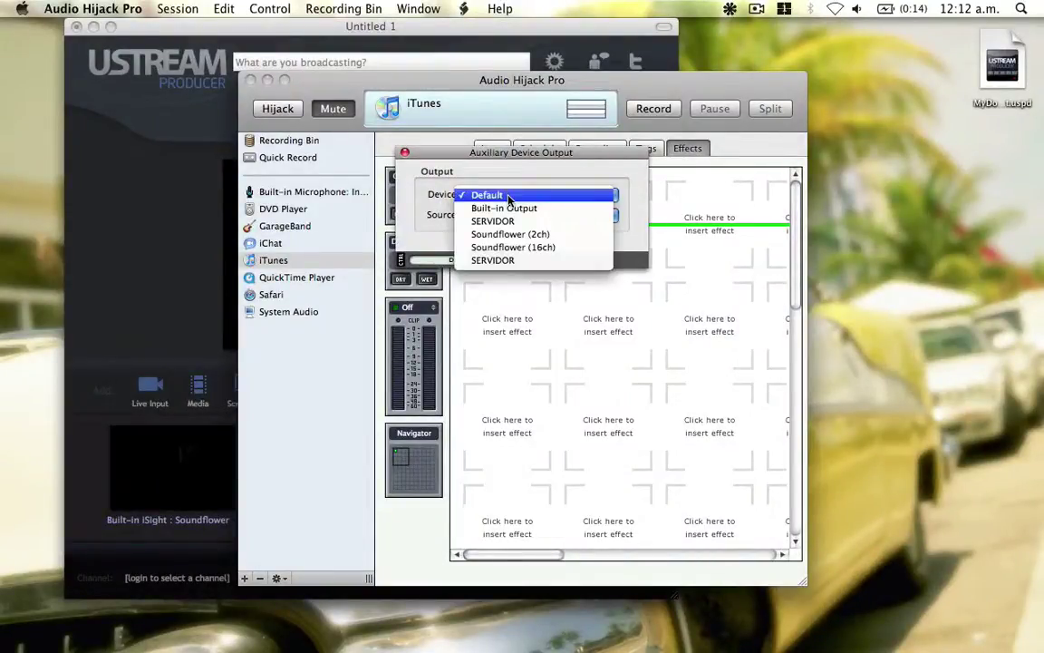
left_click(539, 234)
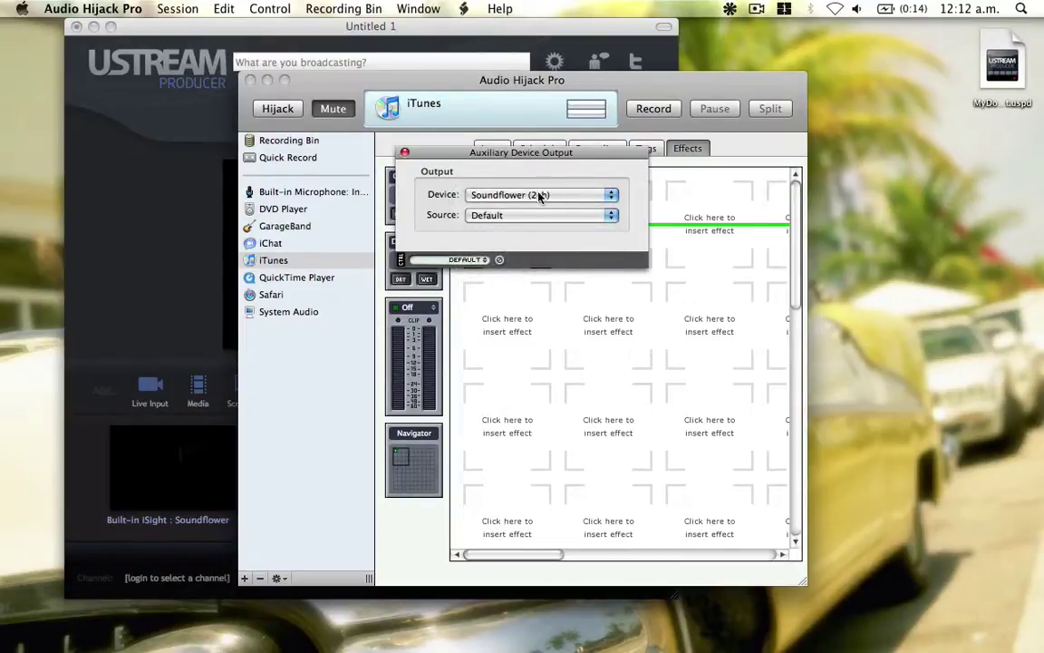
left_click(494, 217)
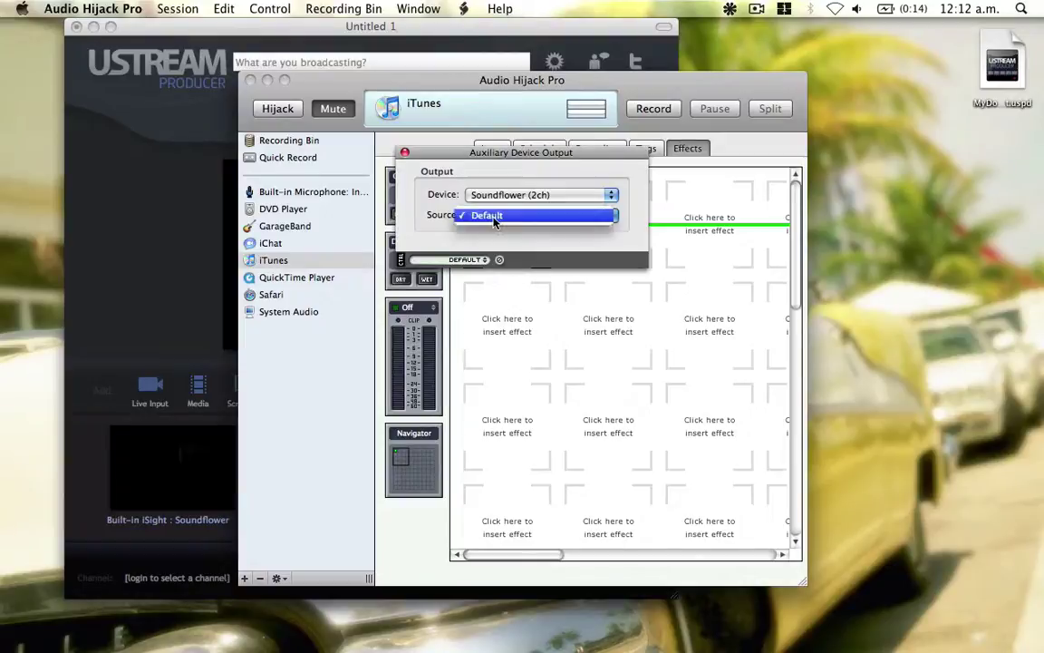
left_click(494, 221)
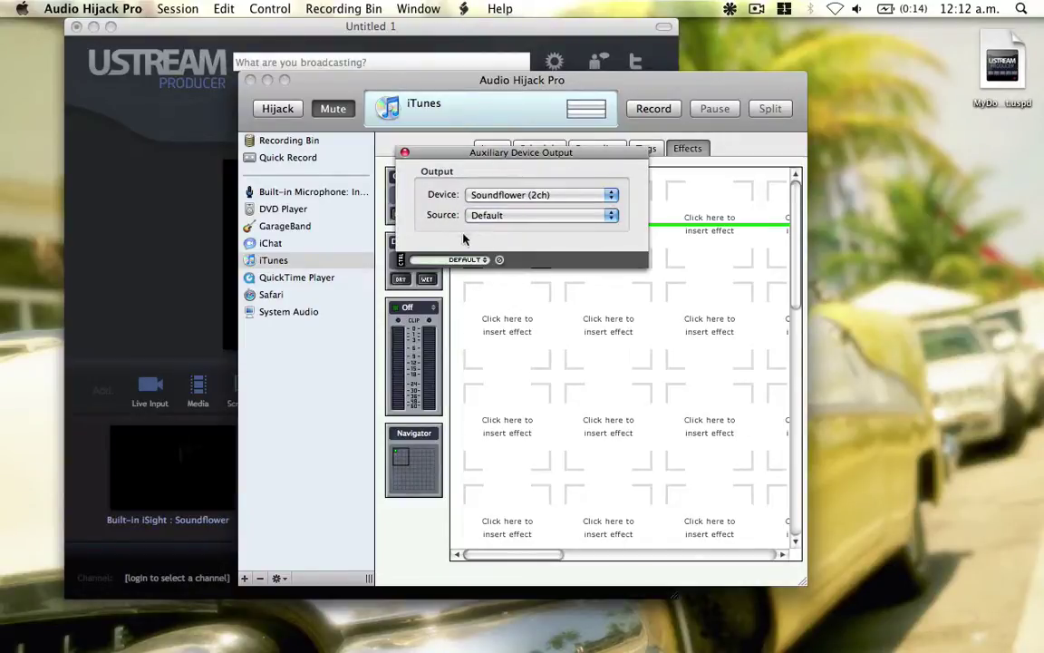
left_click(405, 152)
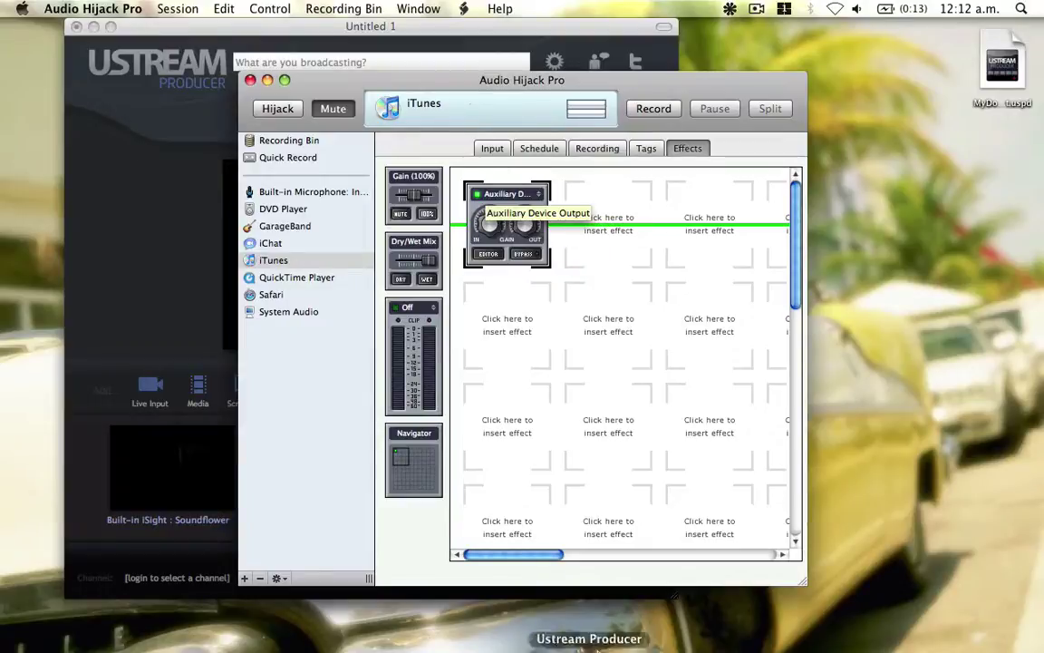
- Switch to iTunes to play Crazy, and start hijacking the iTunes session in Audio Hijack Pro
left_click(633, 639)
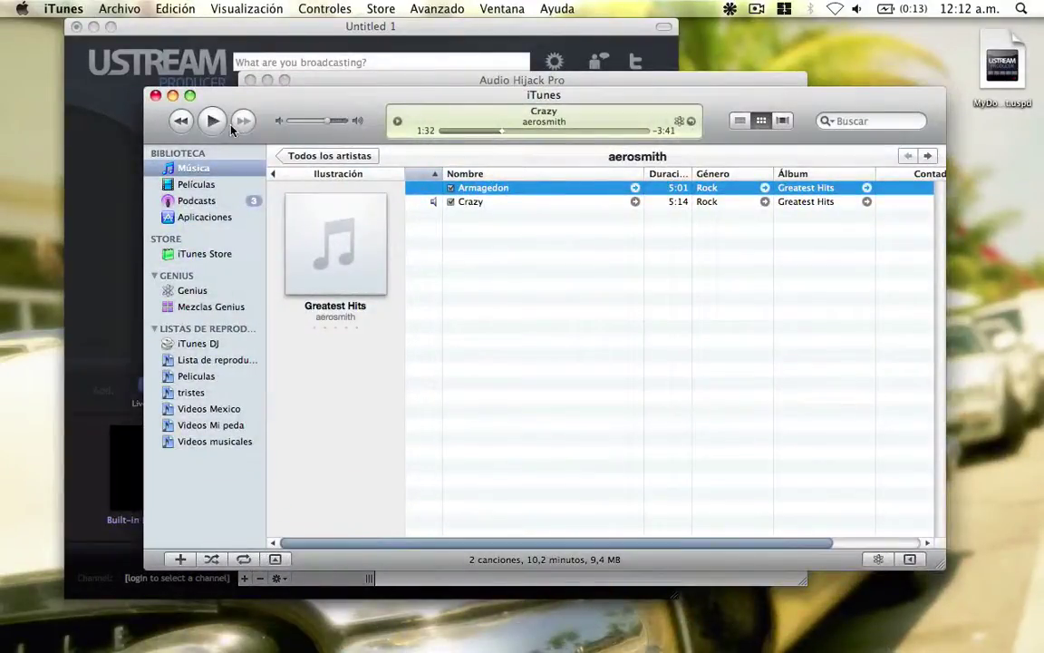
left_click(173, 94)
left_click(316, 108)
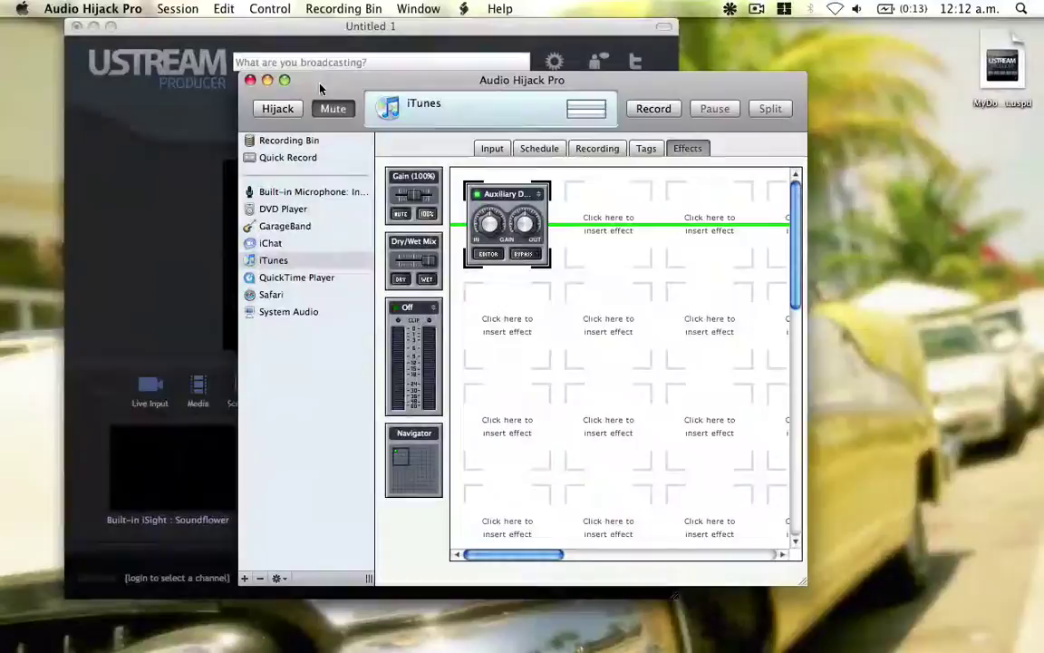
left_click(280, 114)
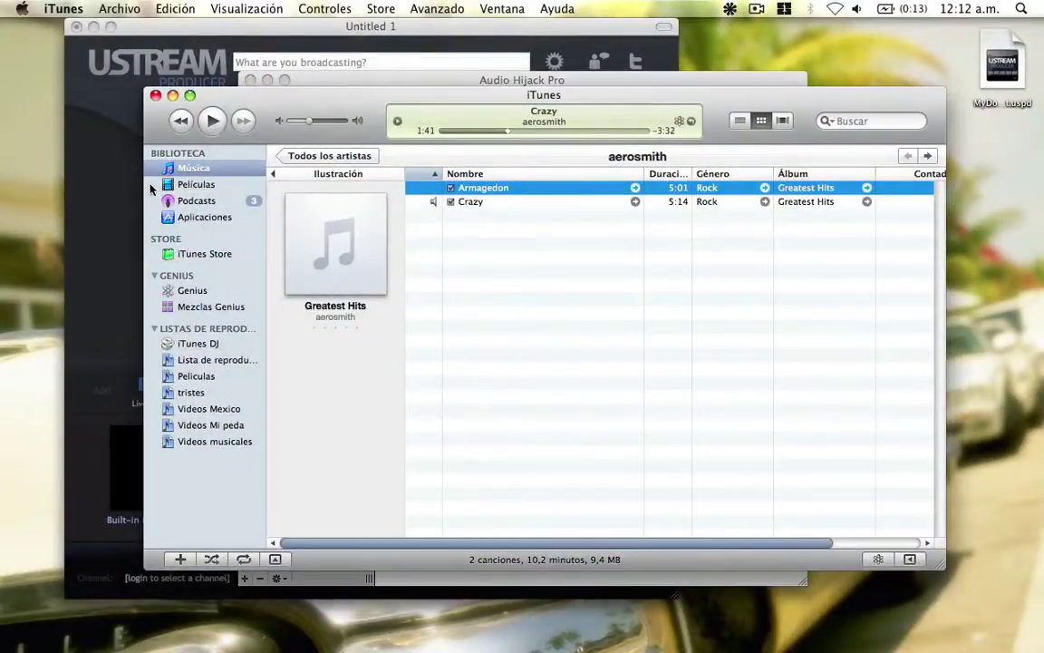
- Switch to Ustream Producer, choose Soundflower (2ch) as the live input's audio source, and select the Built-in iSight shot
left_click(98, 186)
left_click(152, 385)
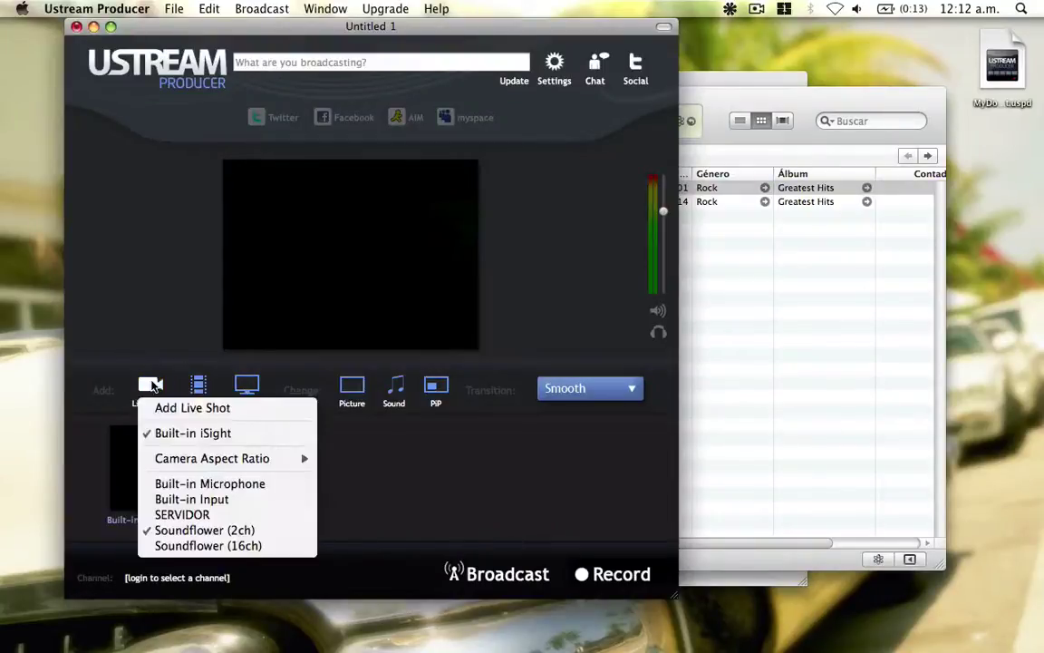
left_click(232, 535)
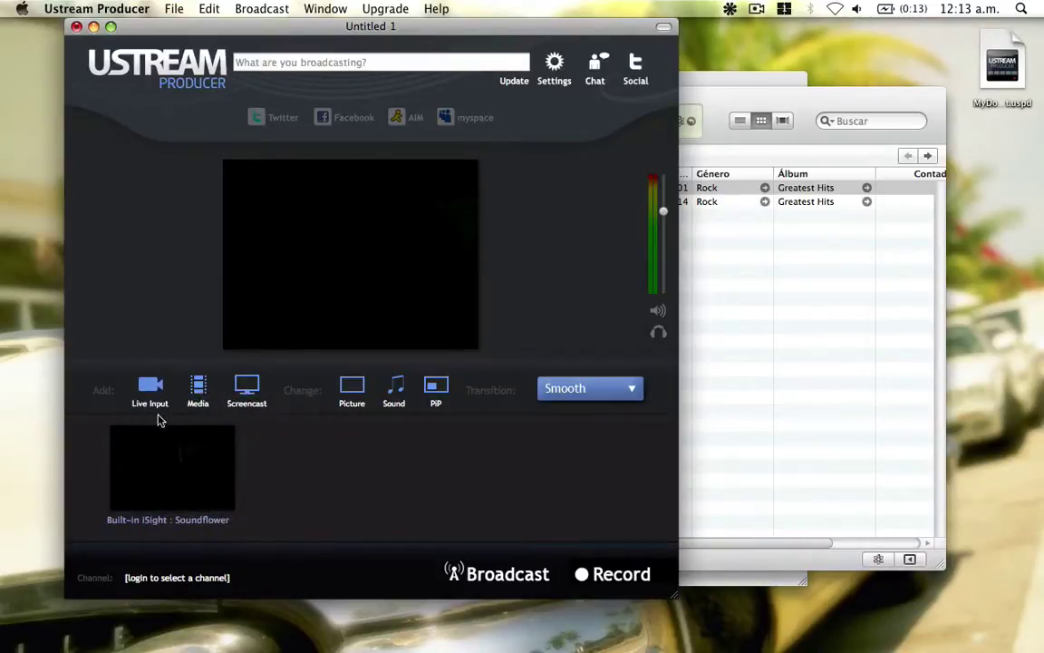
left_click(170, 453)
- Try the Built-in Microphone as the live shot's audio source, and return it to Soundflower (2ch)
left_click(148, 382)
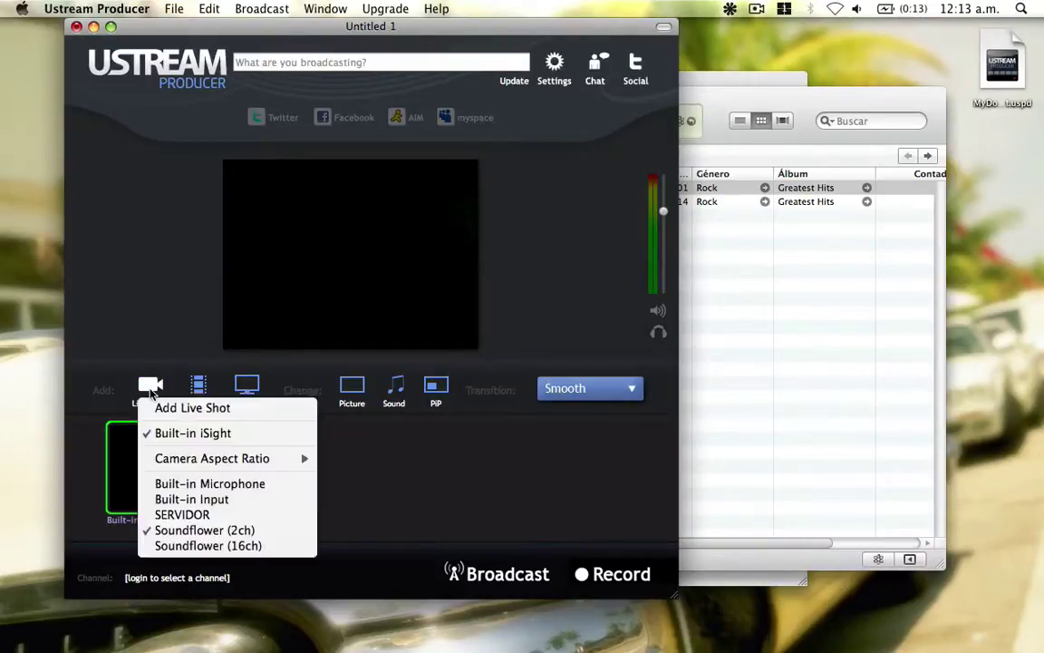
left_click(192, 484)
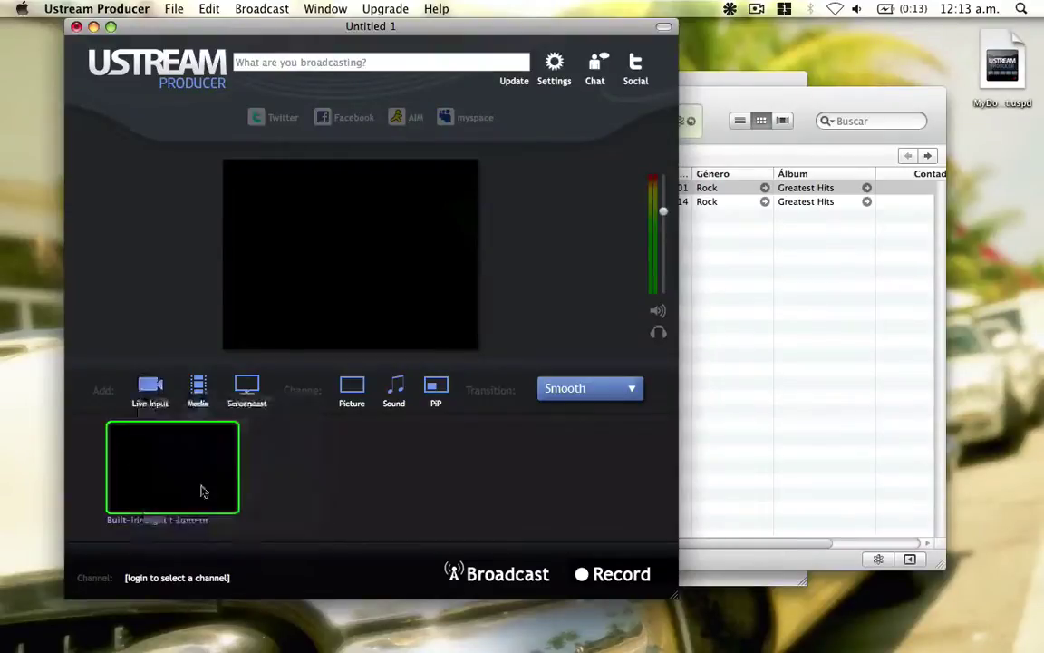
left_click(161, 388)
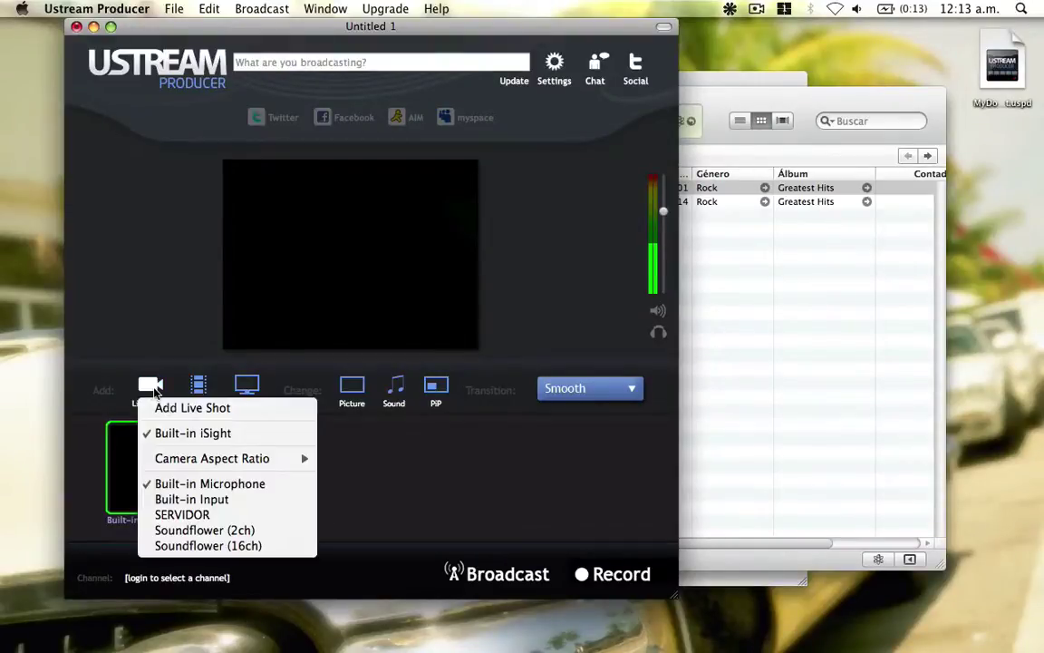
left_click(245, 531)
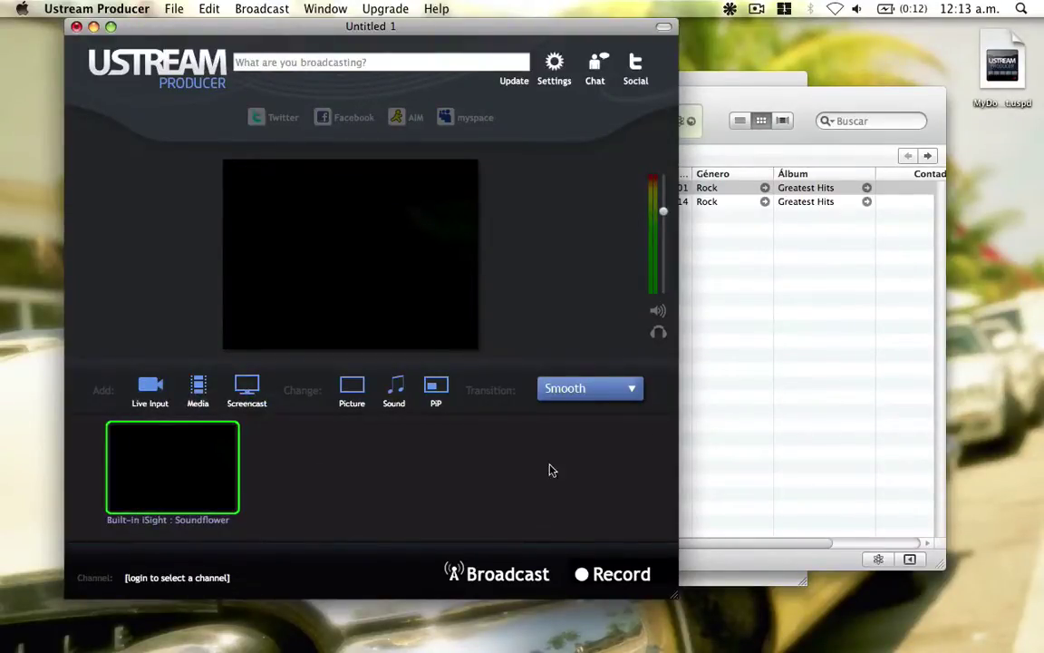
- Play Crazy in iTunes and check its audio in Audio Hijack Pro and on Ustream Producer's level meter
left_click(731, 379)
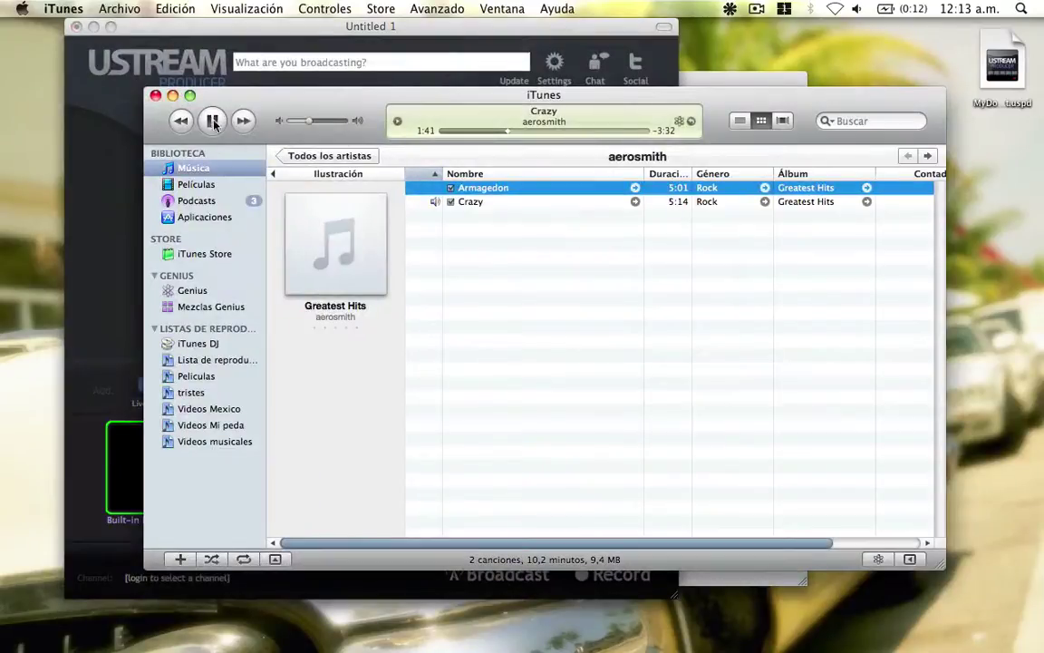
left_click(742, 84)
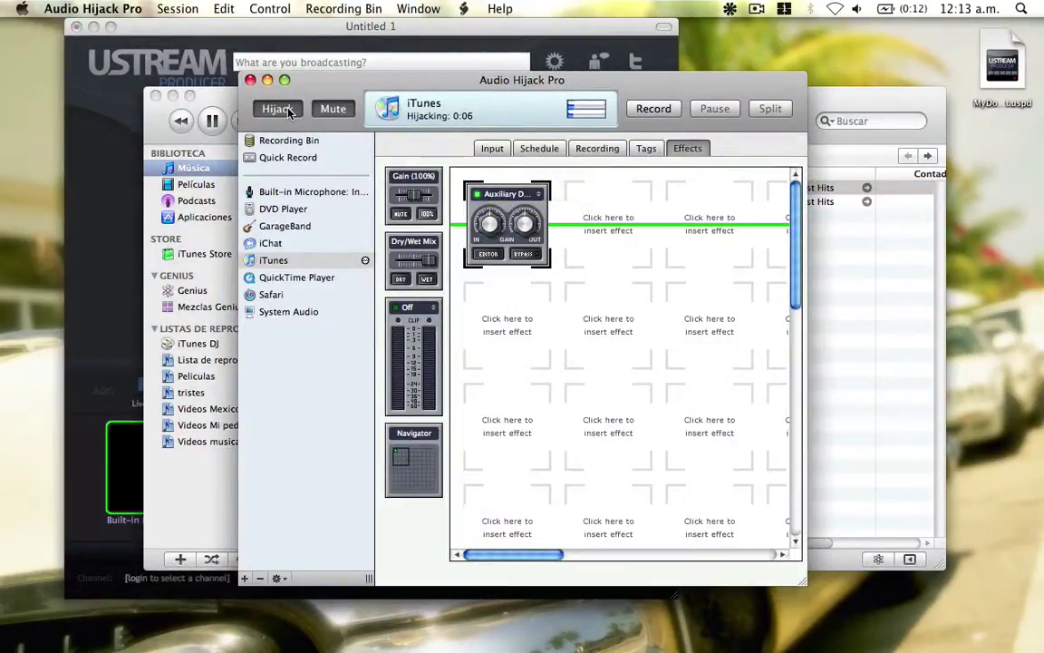
left_click(109, 235)
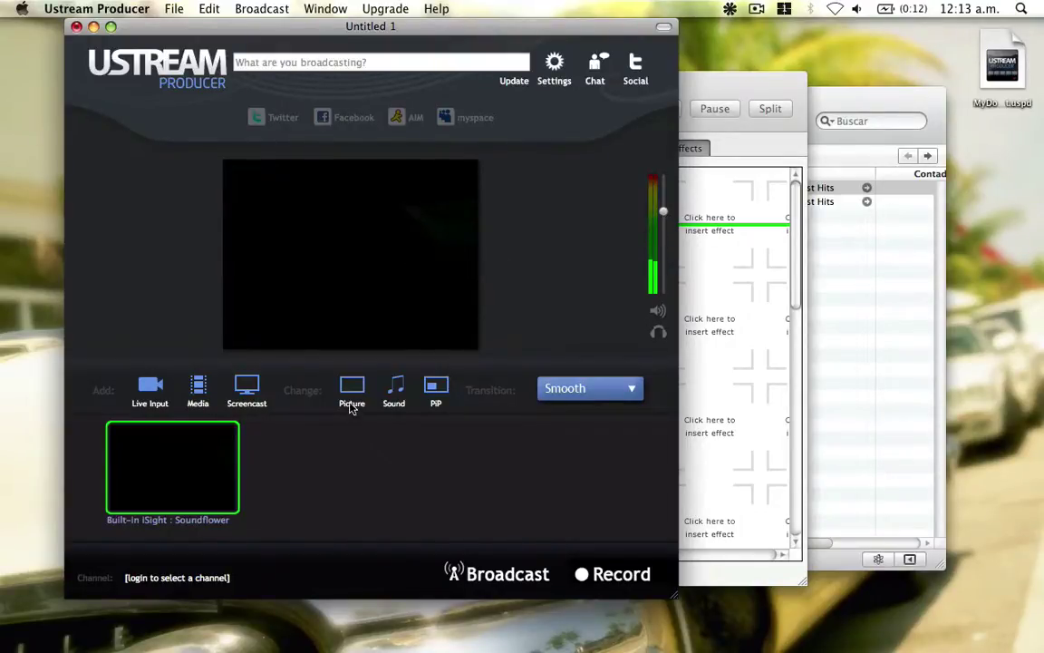
- Reposition the Audio Hijack Pro and iTunes windows, and return to Ustream Producer
left_click(703, 111)
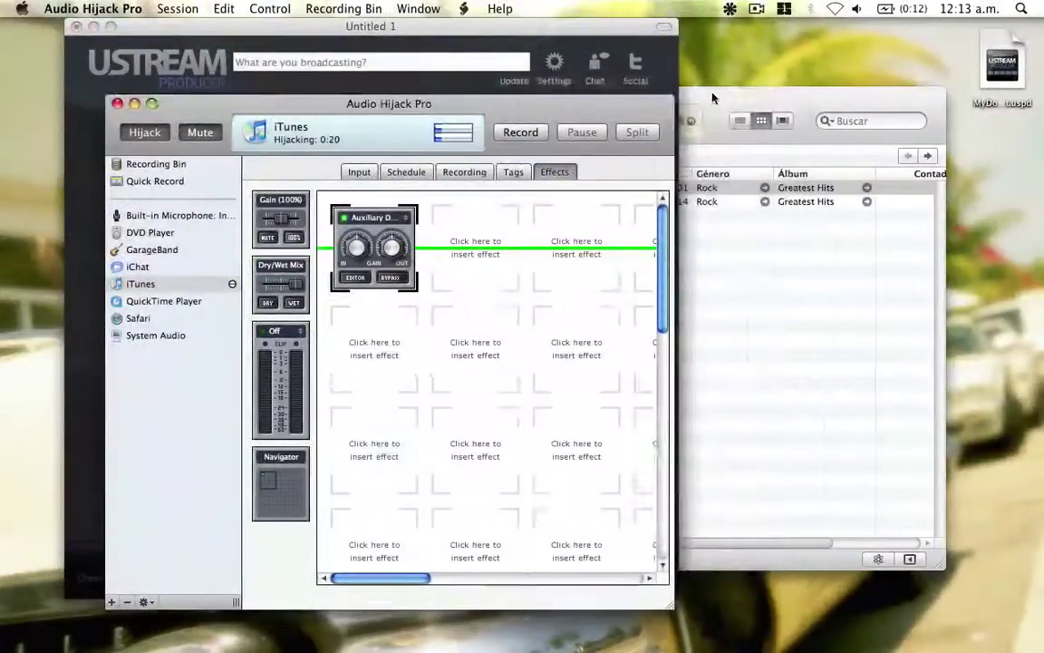
left_click(713, 98)
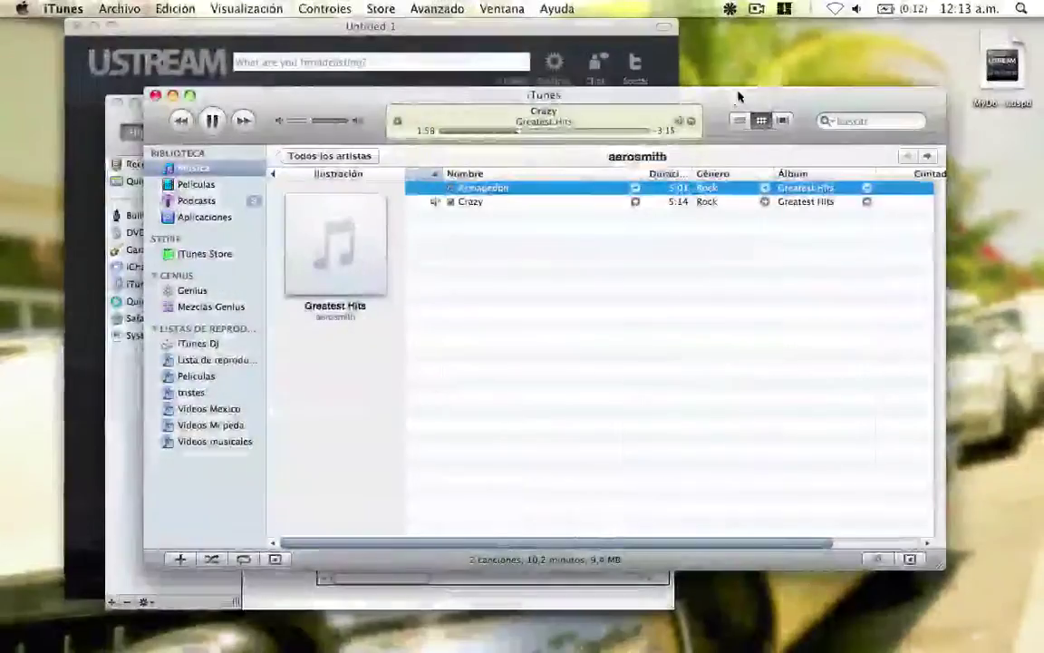
left_click_drag(274, 109, 477, 115)
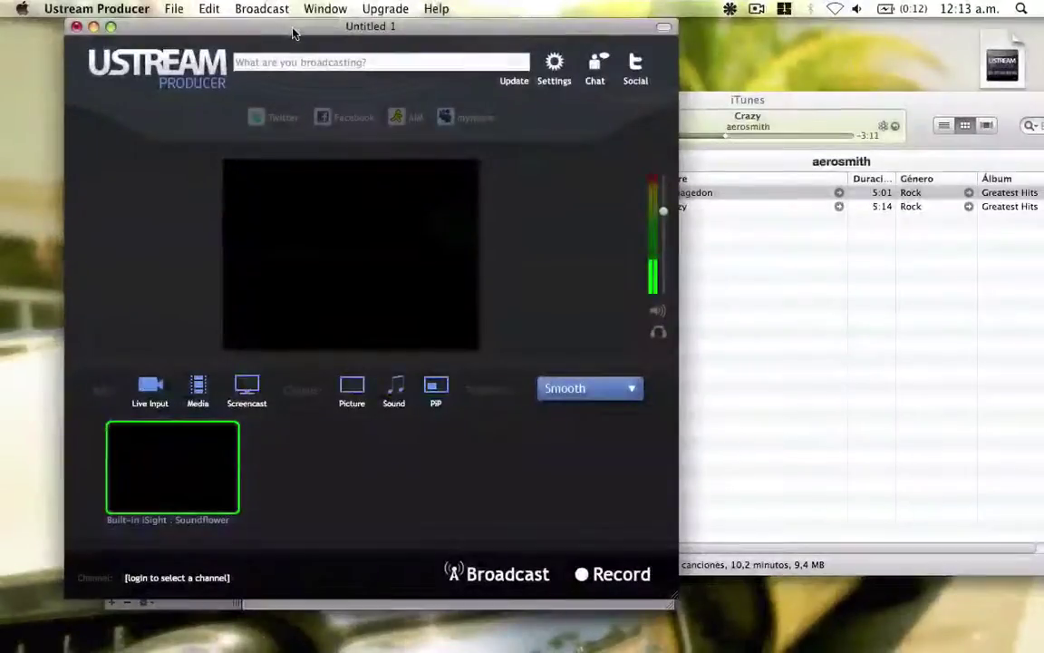
- Play Sin Ti from iTunes DJ, and minimize iTunes to return to Audio Hijack Pro beside the Ustream Producer window
left_click(263, 24)
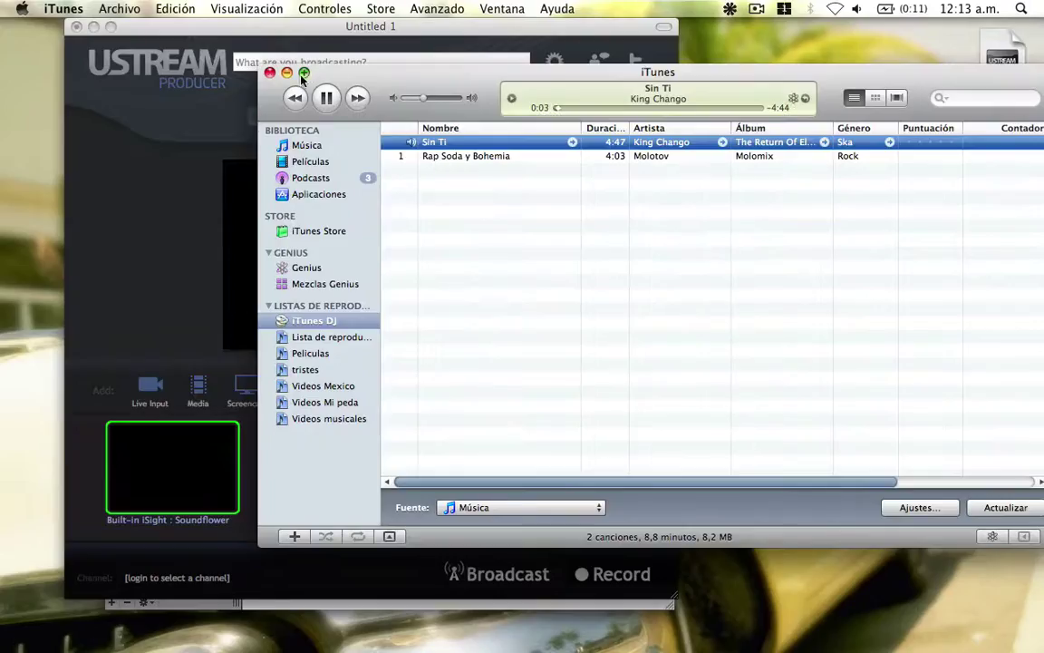
left_click(287, 72)
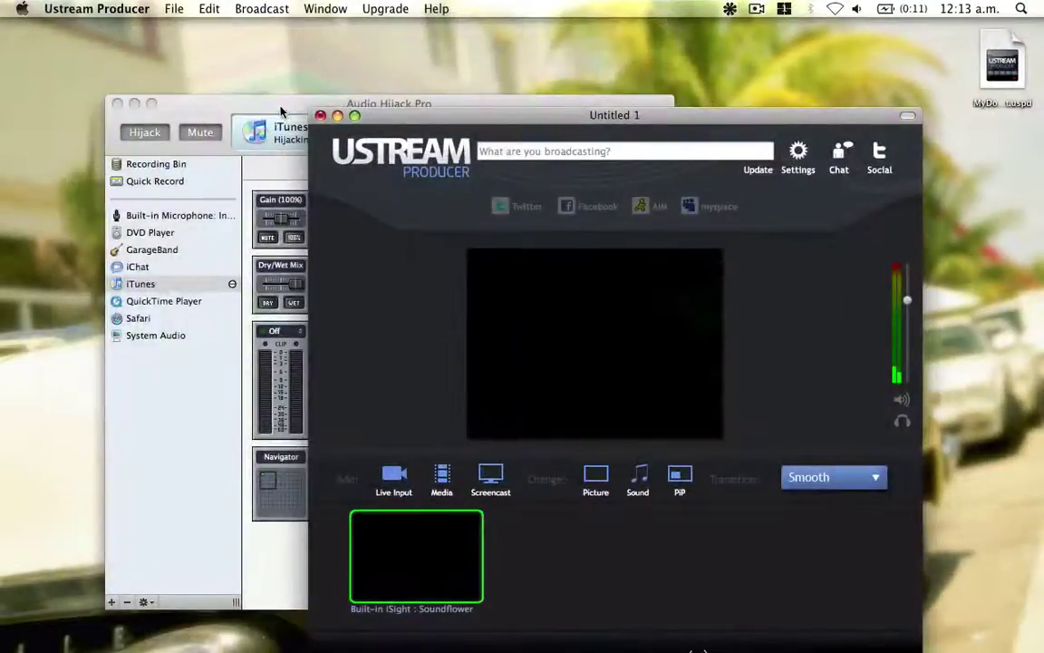
left_click(282, 109)
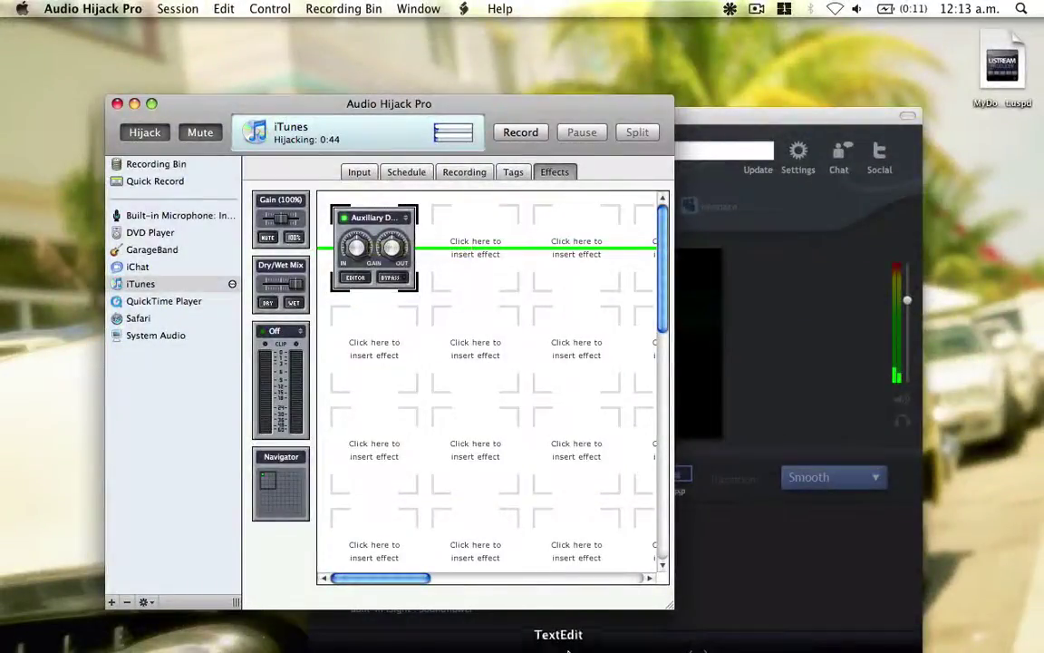